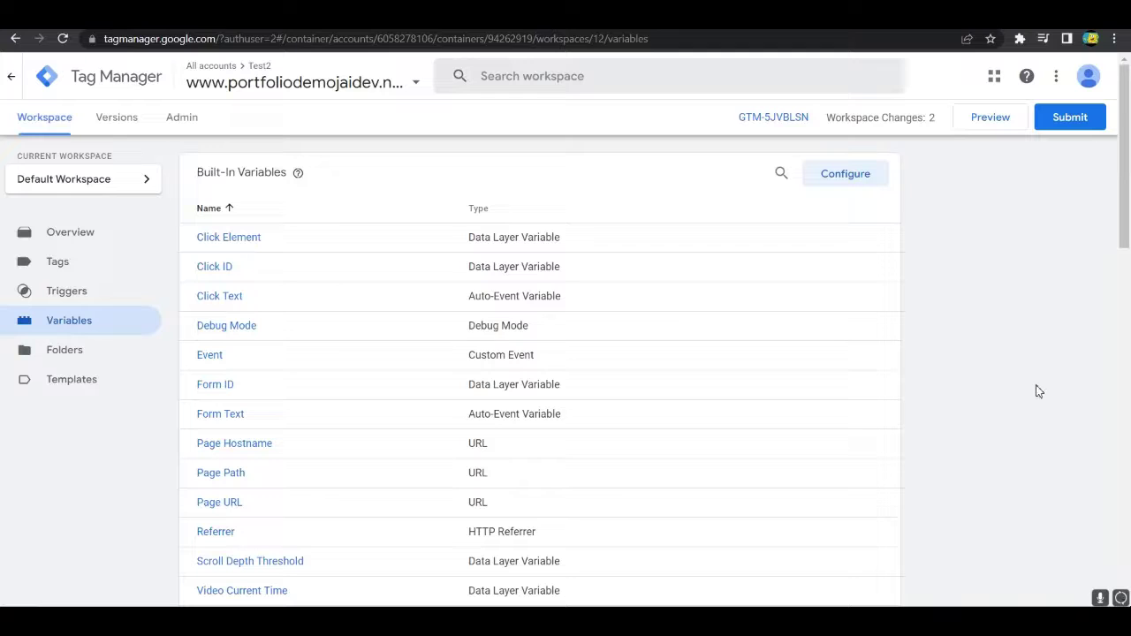
Create a new user-defined variable of the Custom Event type.
scroll(997, 298, "down", 8)
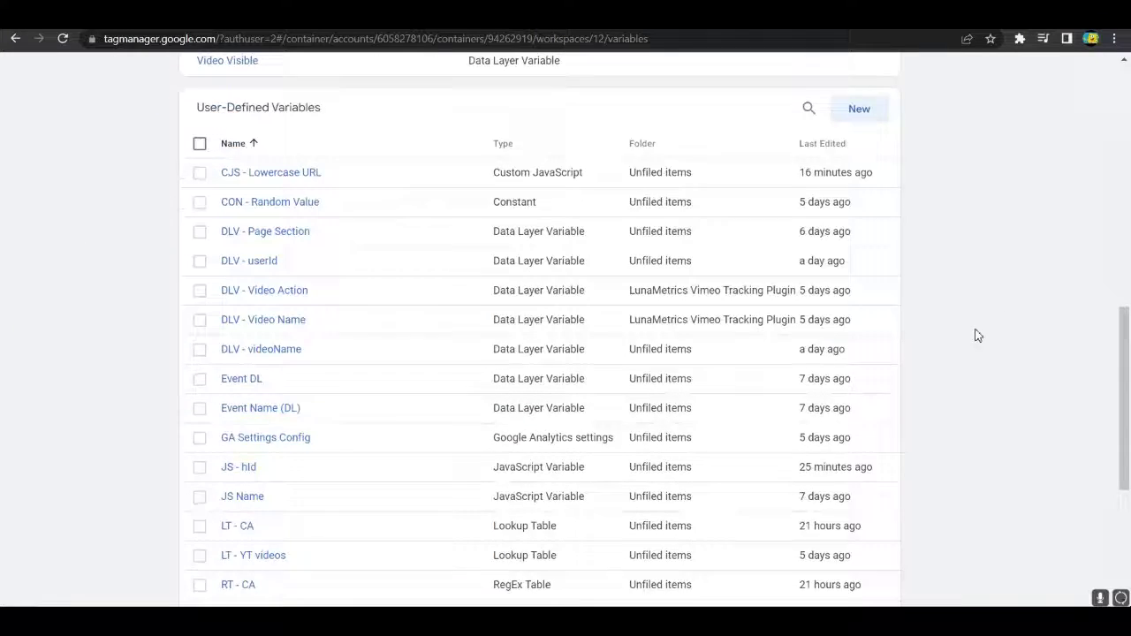
scroll(901, 266, "up", 2)
left_click(859, 258)
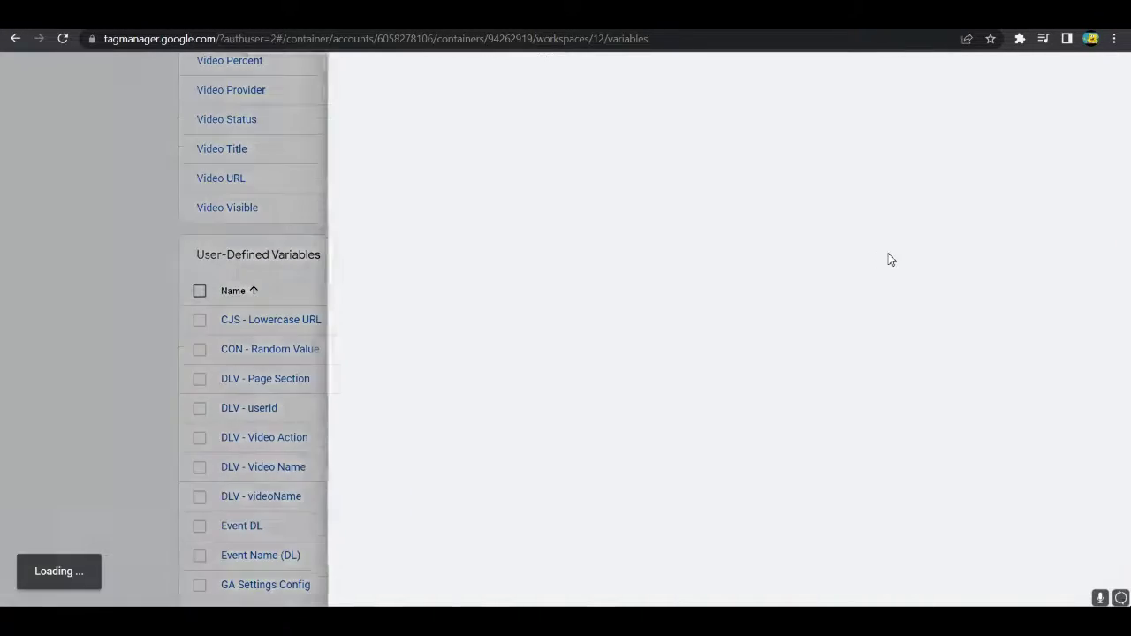
left_click(853, 203)
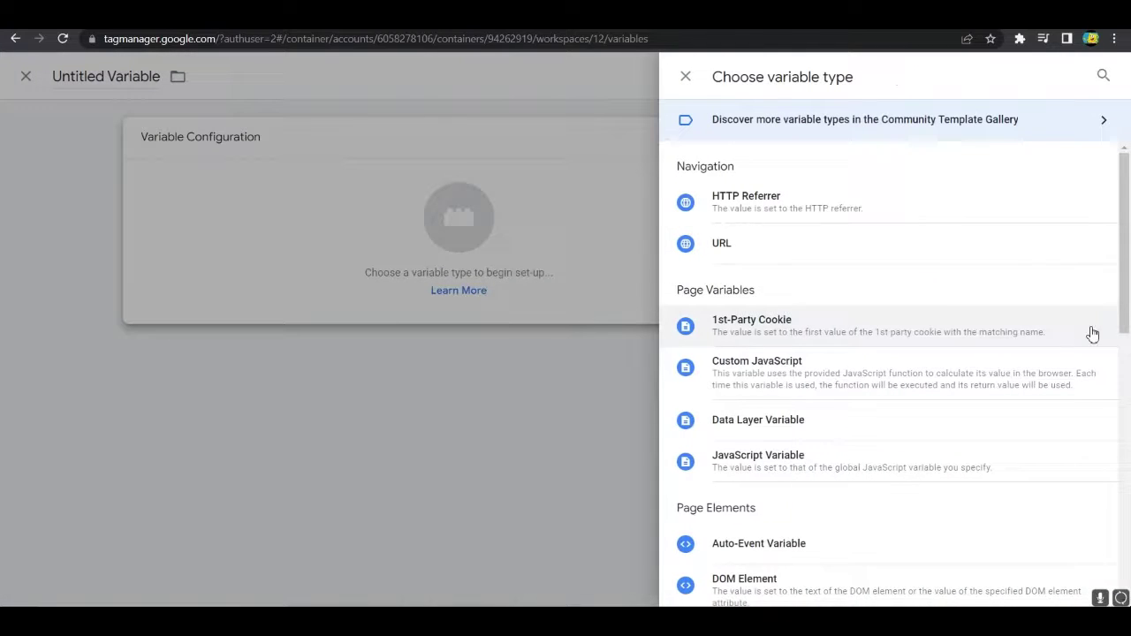
scroll(1017, 344, "down", 3)
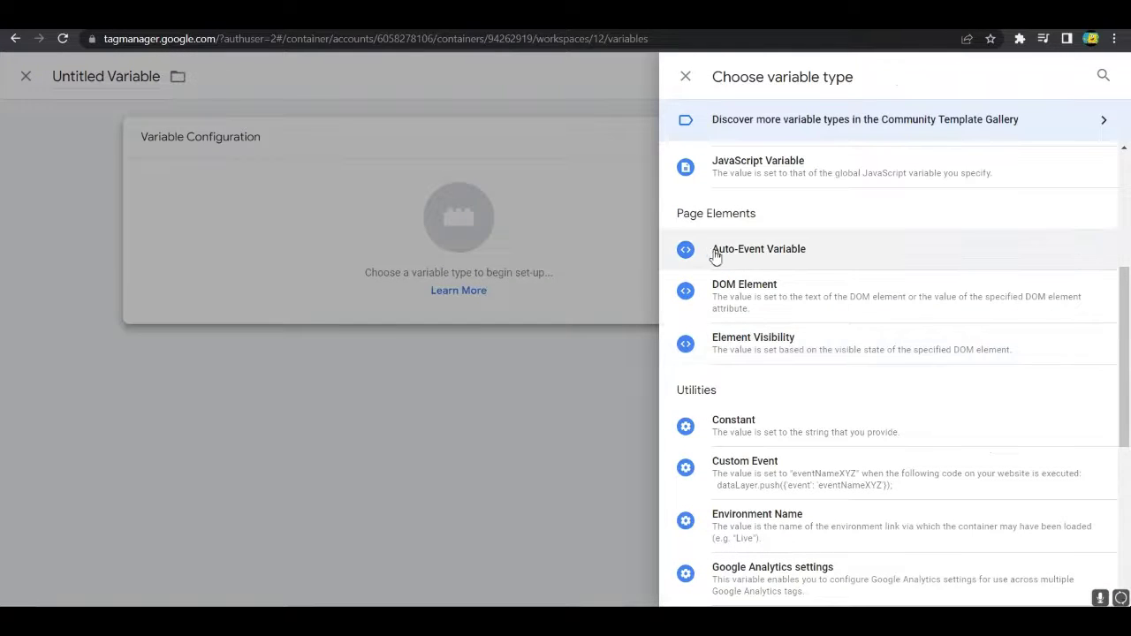
scroll(782, 265, "down", 2)
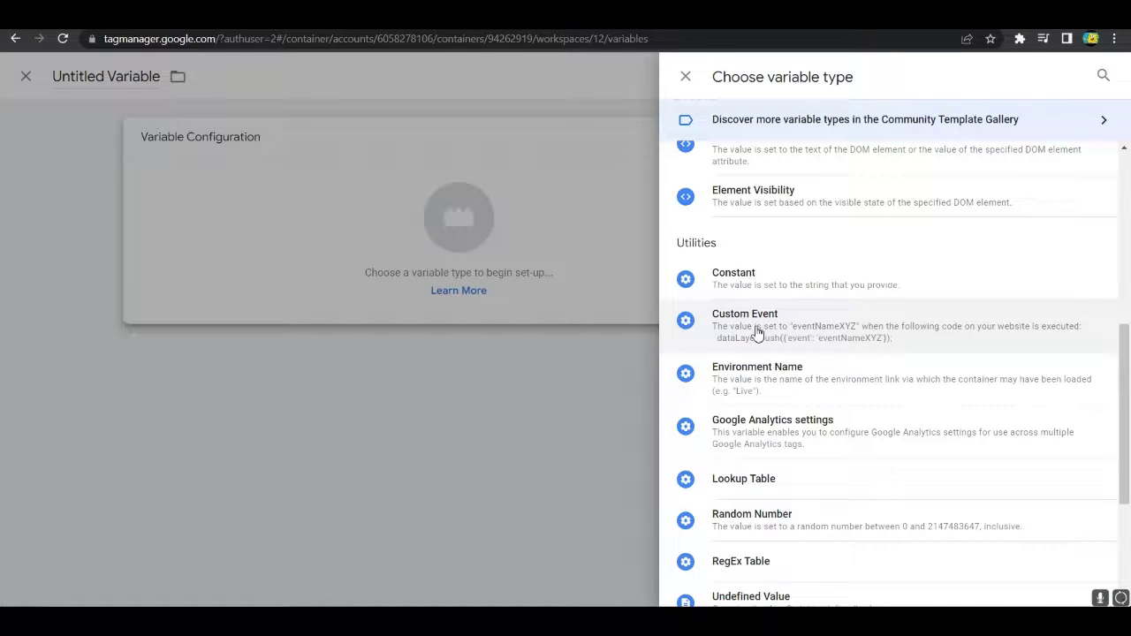
left_click(758, 333)
mouse_move(454, 305)
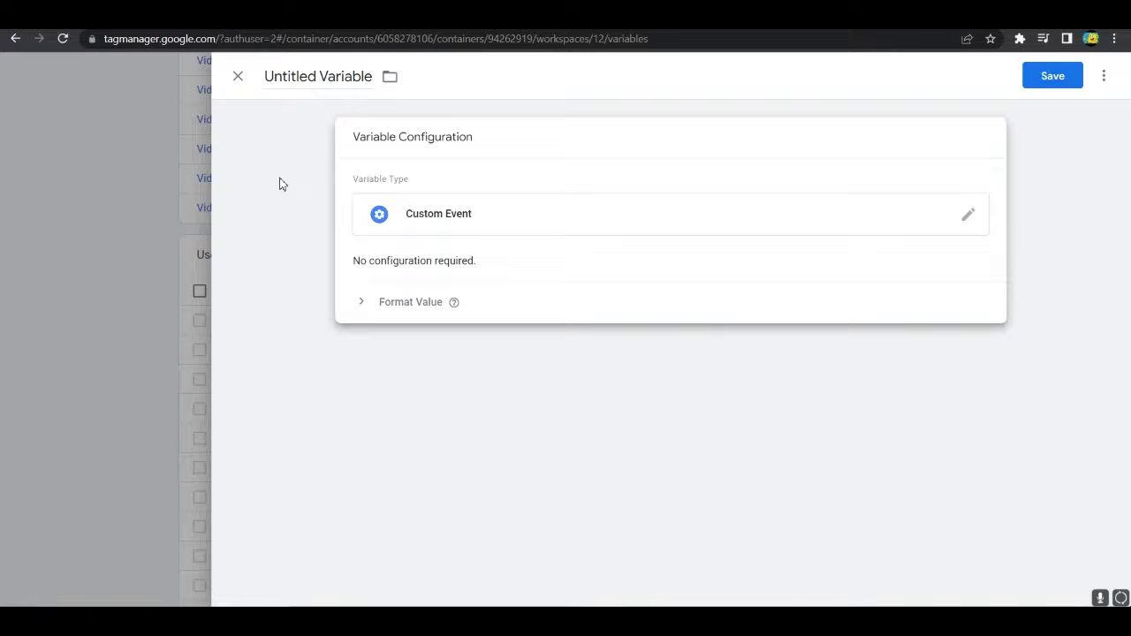
Name the variable "CE - Event" and save it.
left_click(265, 84)
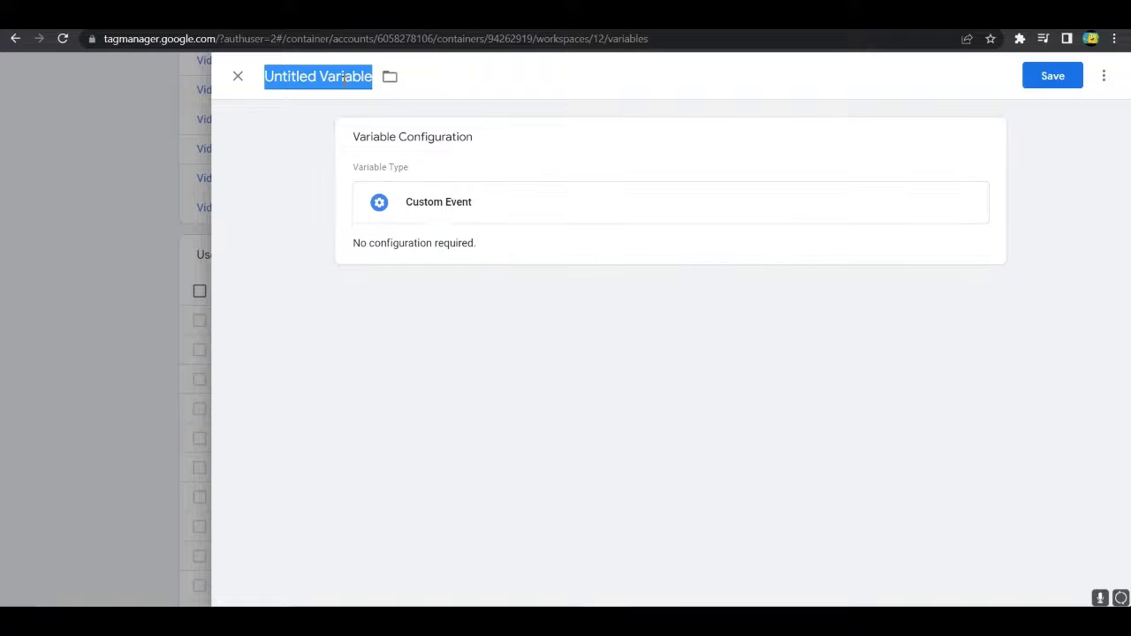
type("CE - Event")
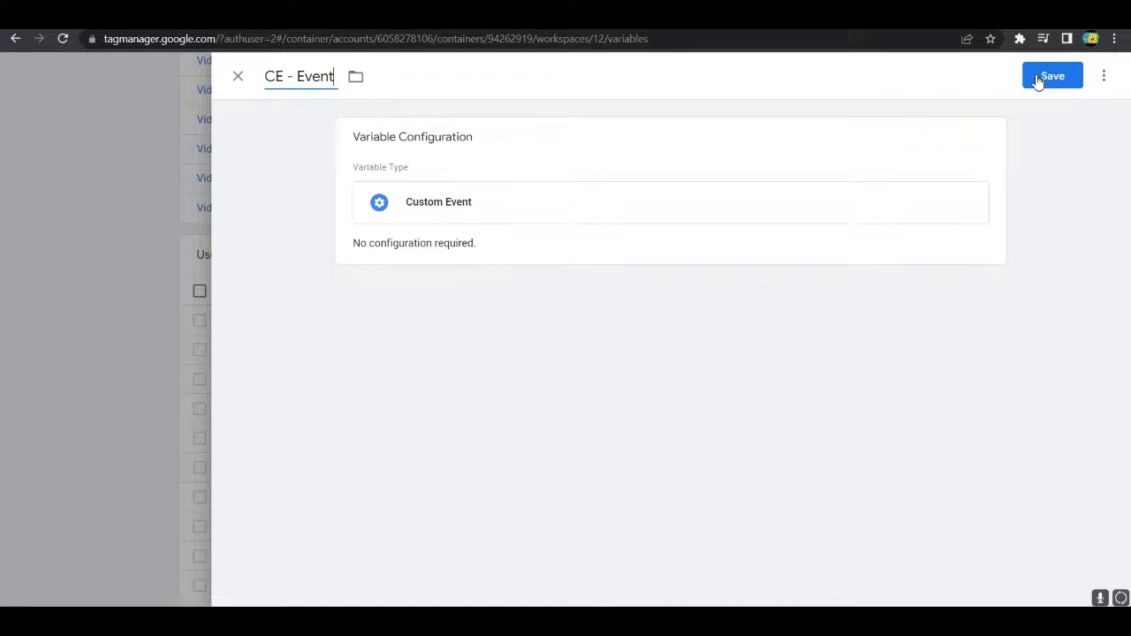
left_click(1035, 78)
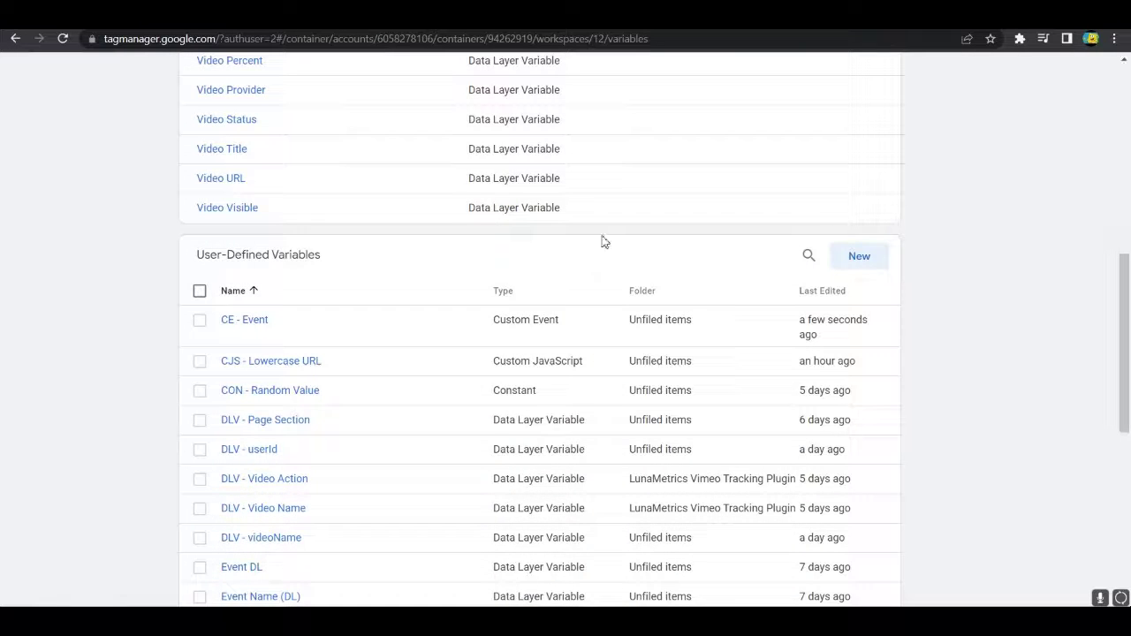
Preview the container, connect Tag Assistant to the portfolio site, and return to the Tag Assistant debug view.
scroll(604, 241, "up", 10)
left_click(986, 121)
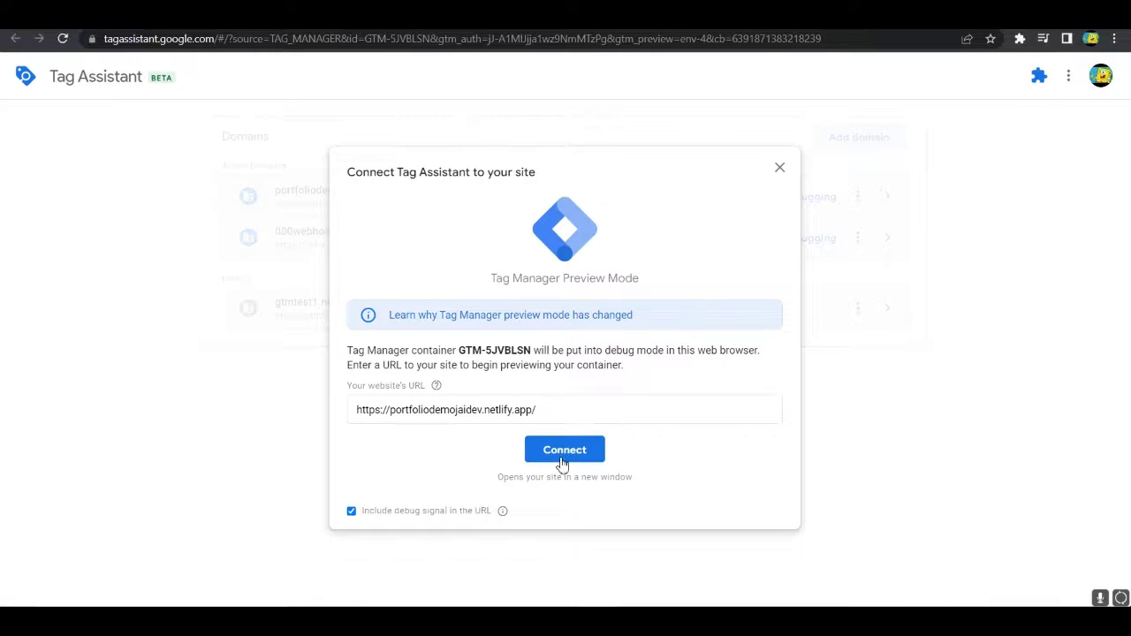
left_click(559, 455)
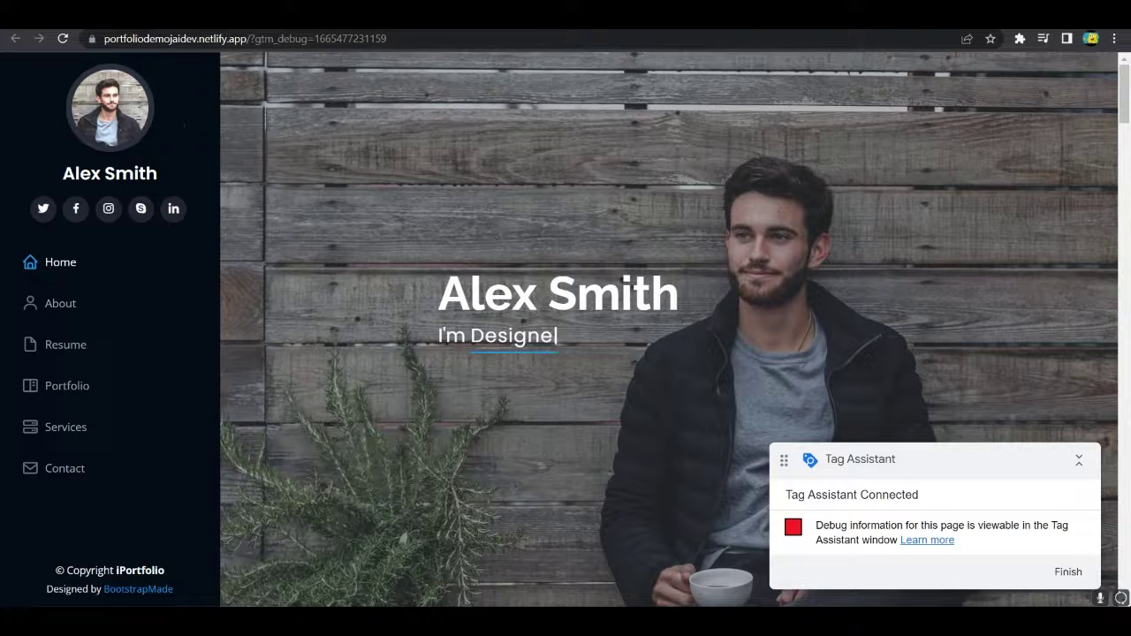
left_click(539, 16)
left_click(570, 333)
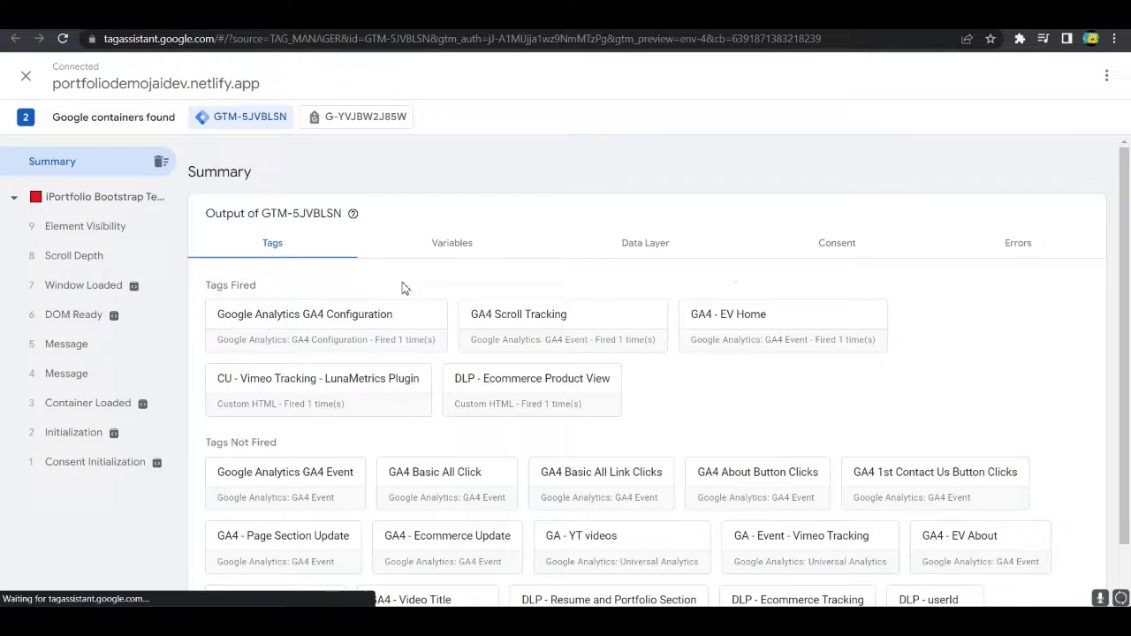
Examine the CE - Event variable's value for the Container Loaded event.
left_click(79, 226)
left_click(95, 461)
left_click(88, 403)
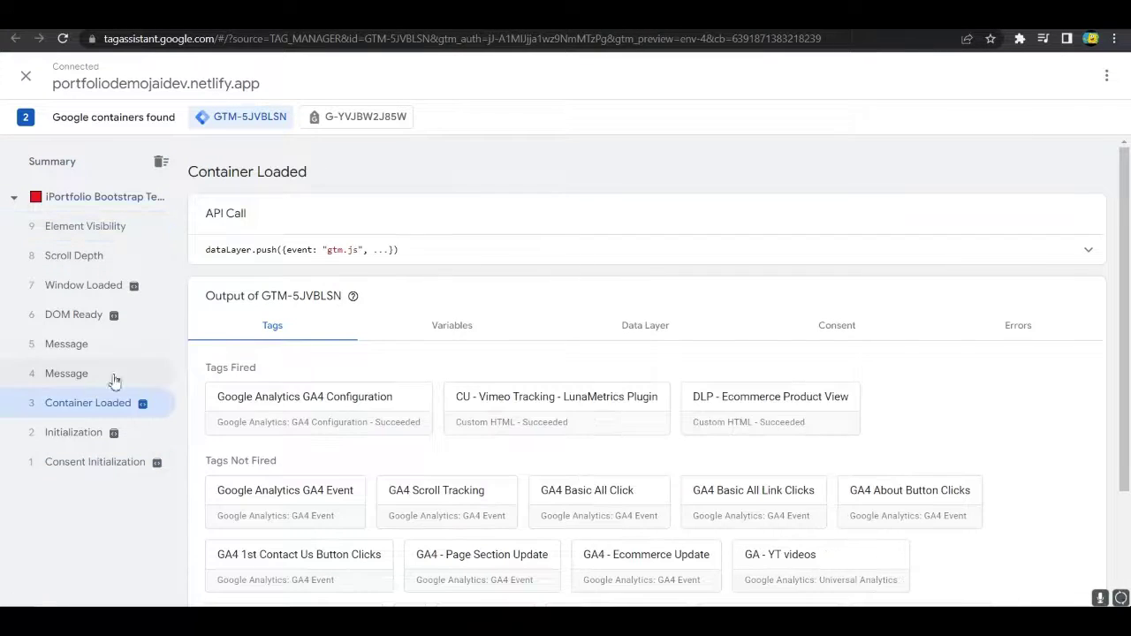
left_click(430, 326)
scroll(430, 336, "down", 3)
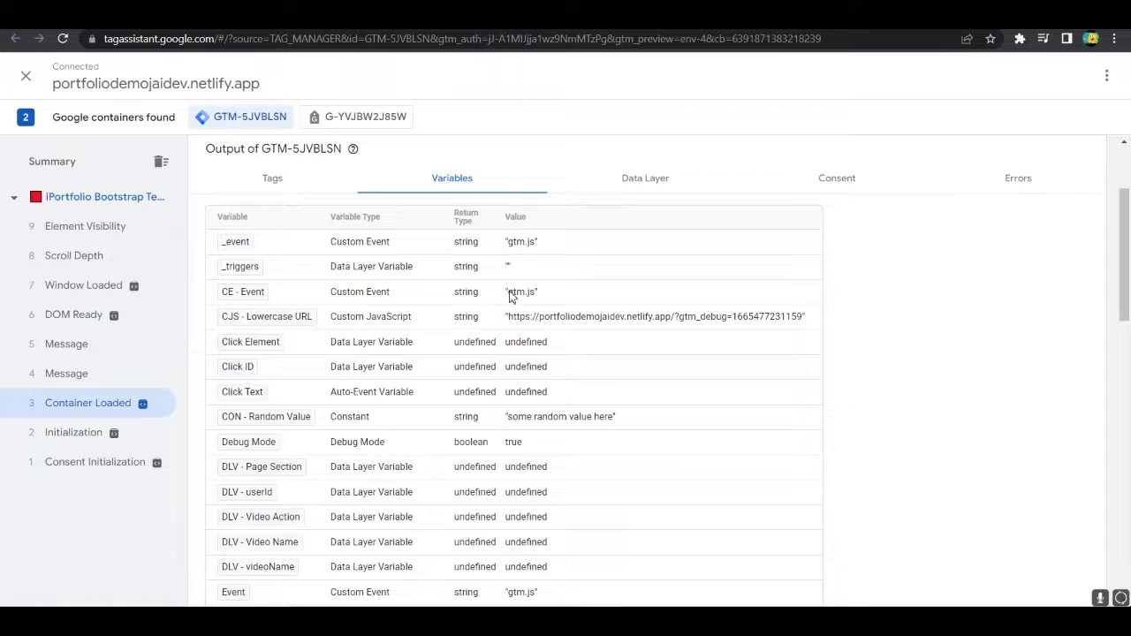
Compare the CE - Event variable's value across the Window Loaded, DOM Ready, Scroll Depth and Element Visibility events.
left_click(85, 286)
left_click(87, 315)
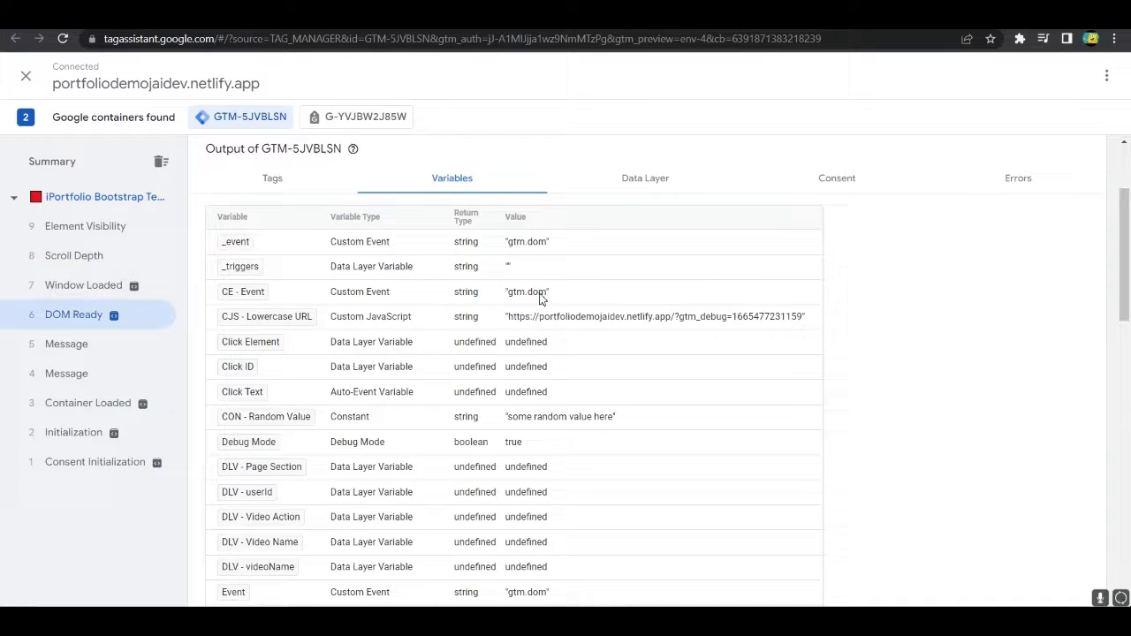
left_click(138, 255)
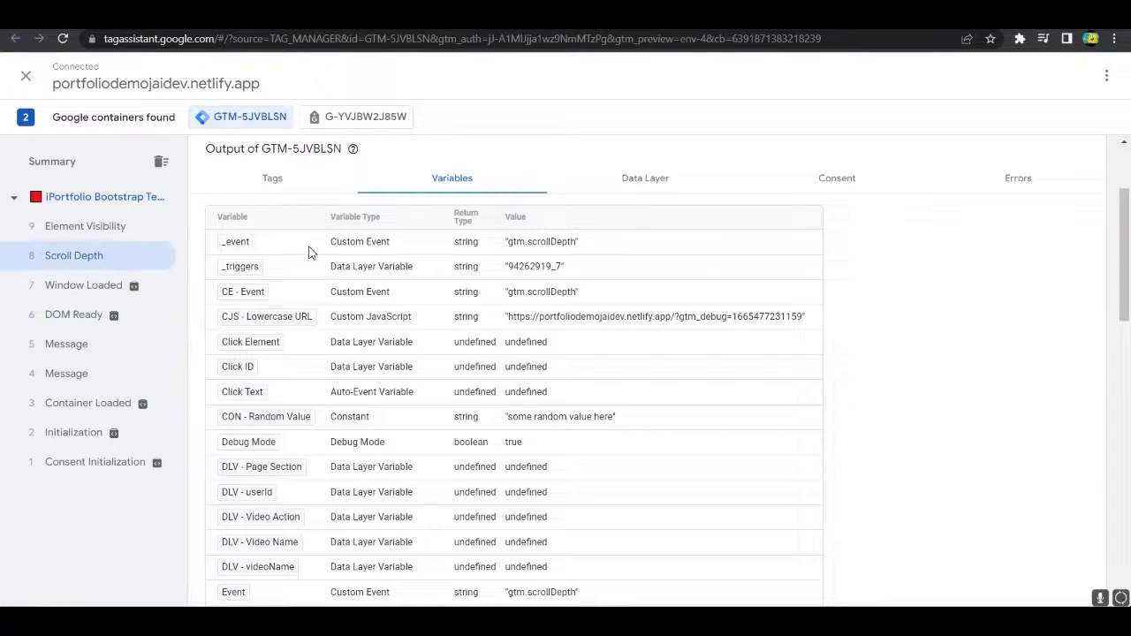
left_click(50, 230)
left_click(97, 285)
left_click(94, 315)
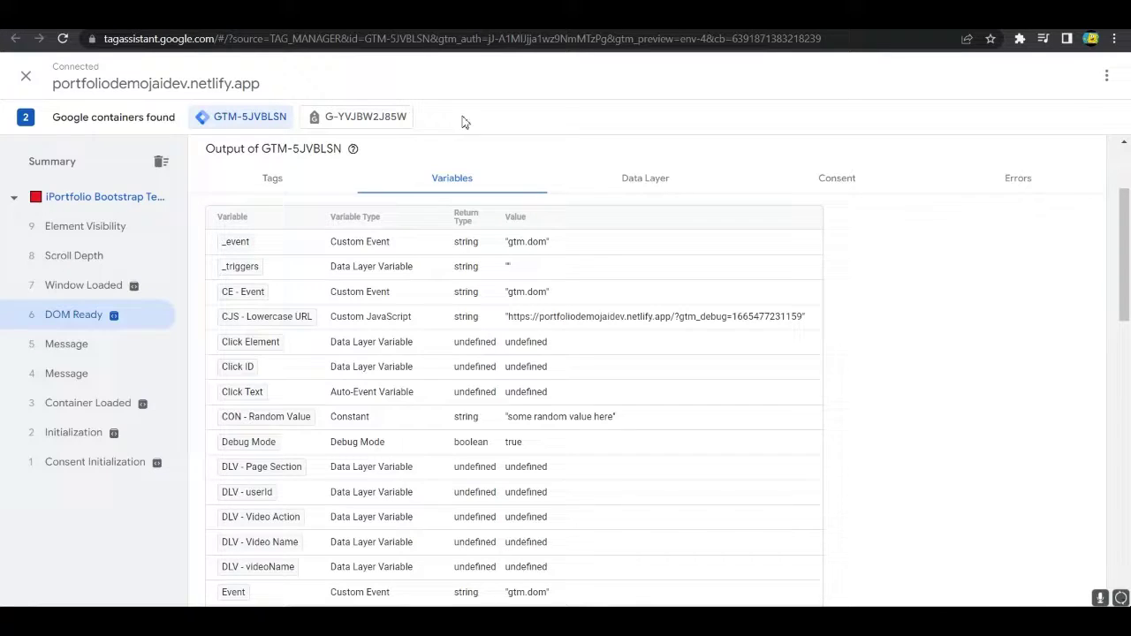
key("ctrl+Tab")
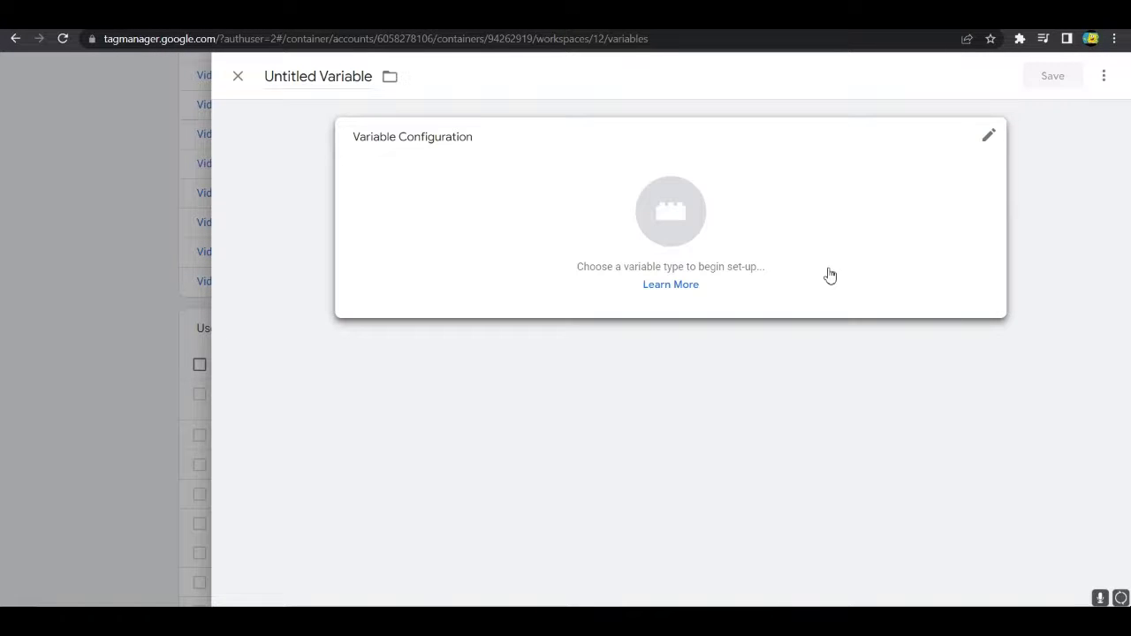
left_click(830, 276)
scroll(822, 300, "down", 3)
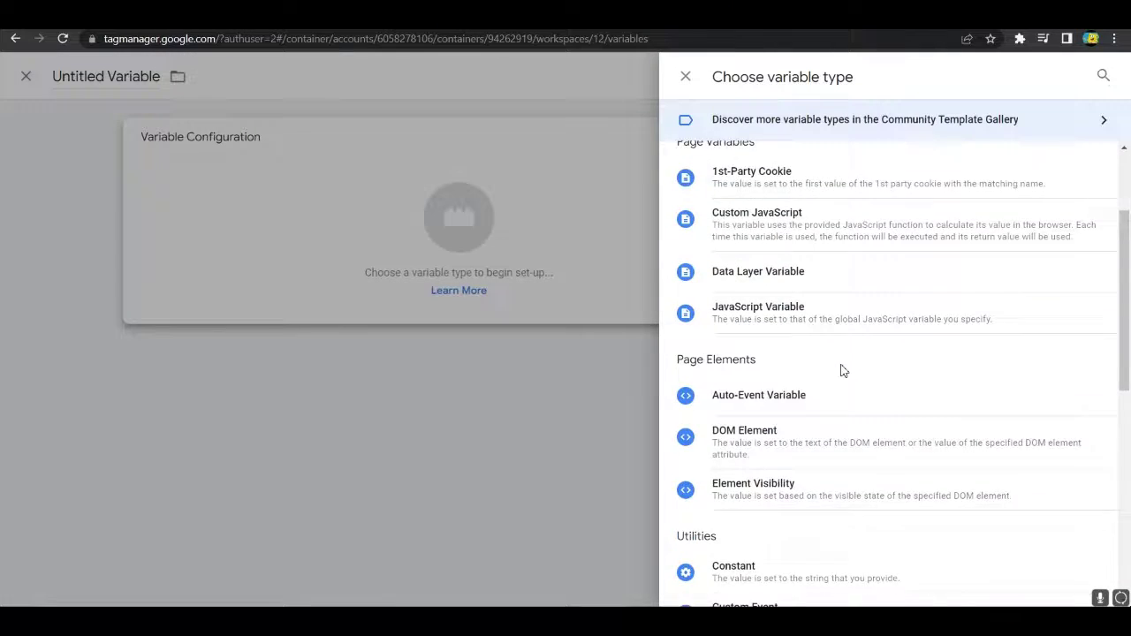
left_click(825, 322)
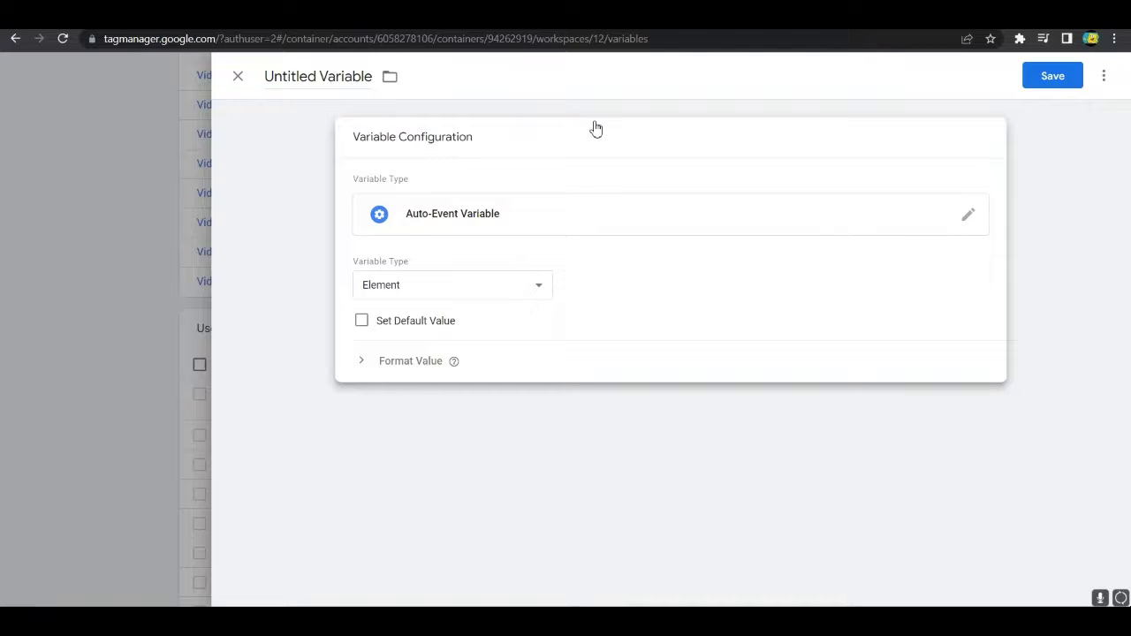
left_click(237, 81)
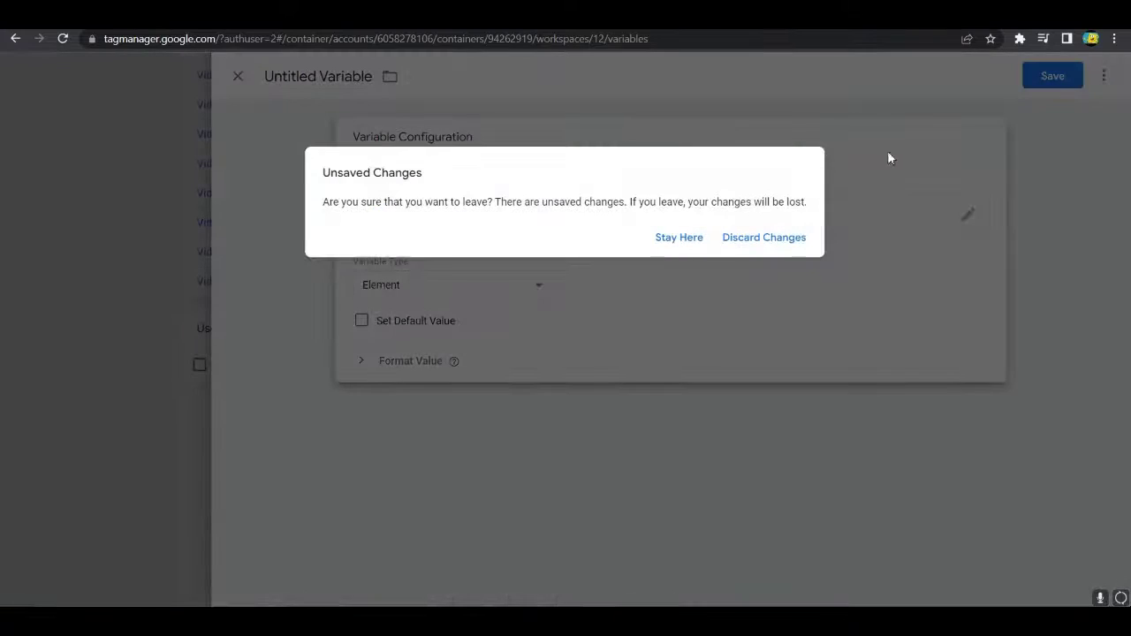
left_click(751, 237)
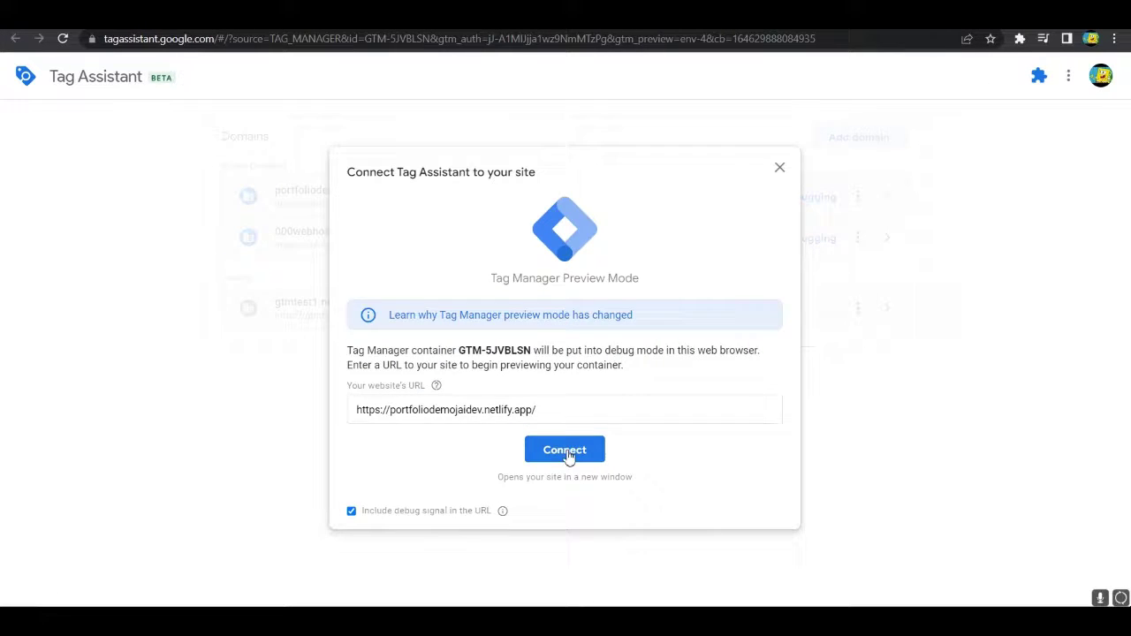
Connect a fresh Tag Assistant preview to the portfolio site and open the site's About page.
left_click(567, 452)
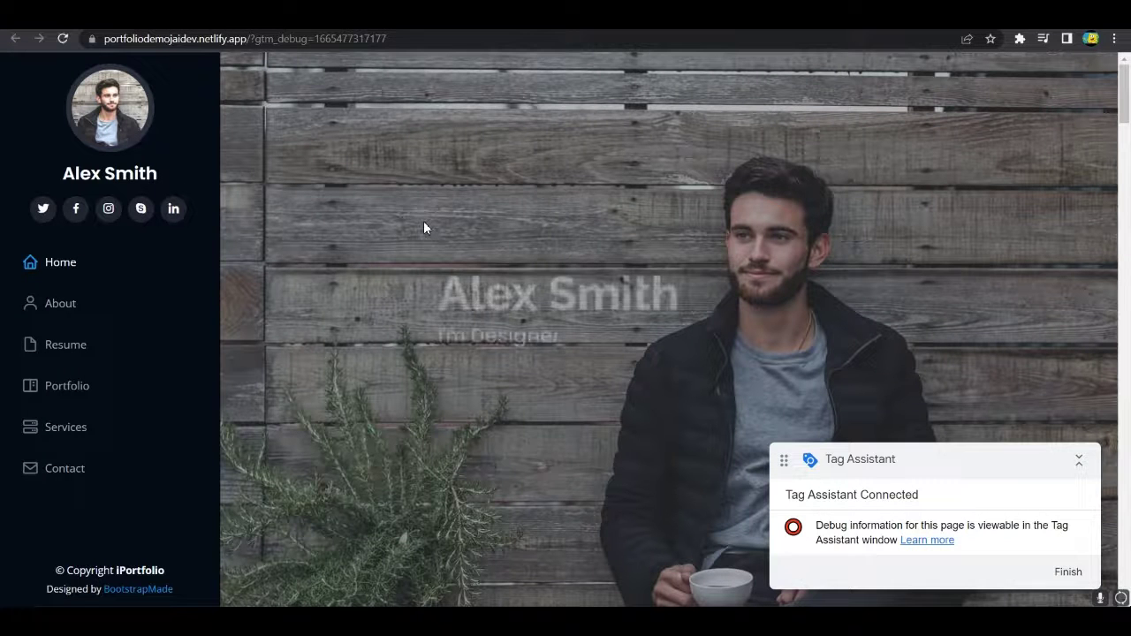
right_click(466, 156)
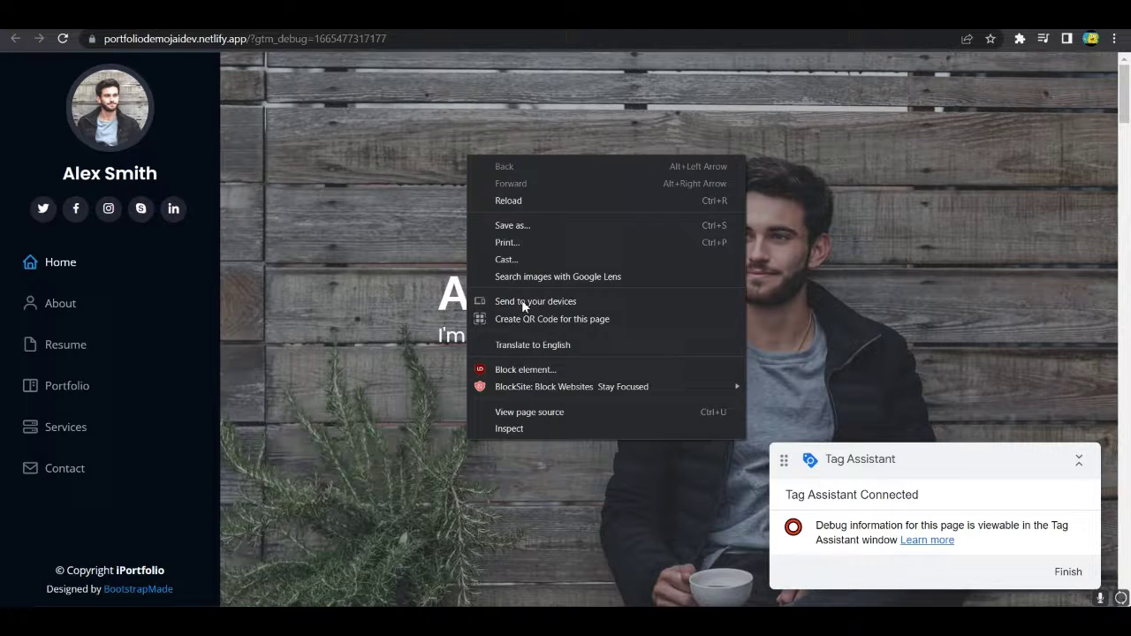
key("Escape")
left_click(53, 313)
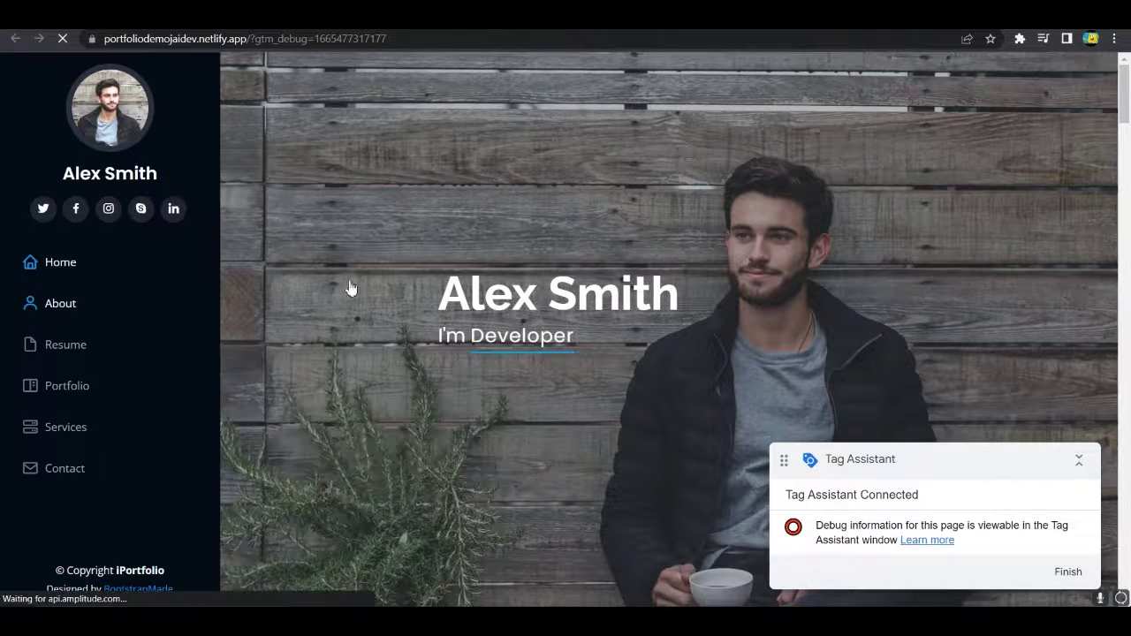
scroll(461, 286, "down", 1)
scroll(442, 283, "up", 1)
scroll(442, 288, "down", 2)
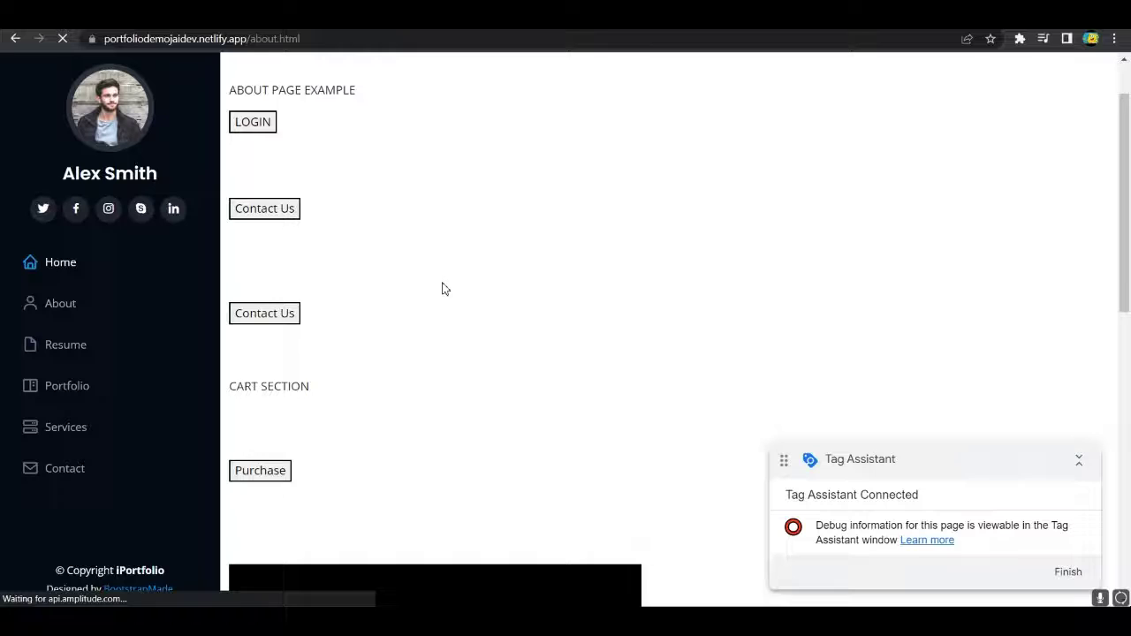
scroll(437, 288, "up", 2)
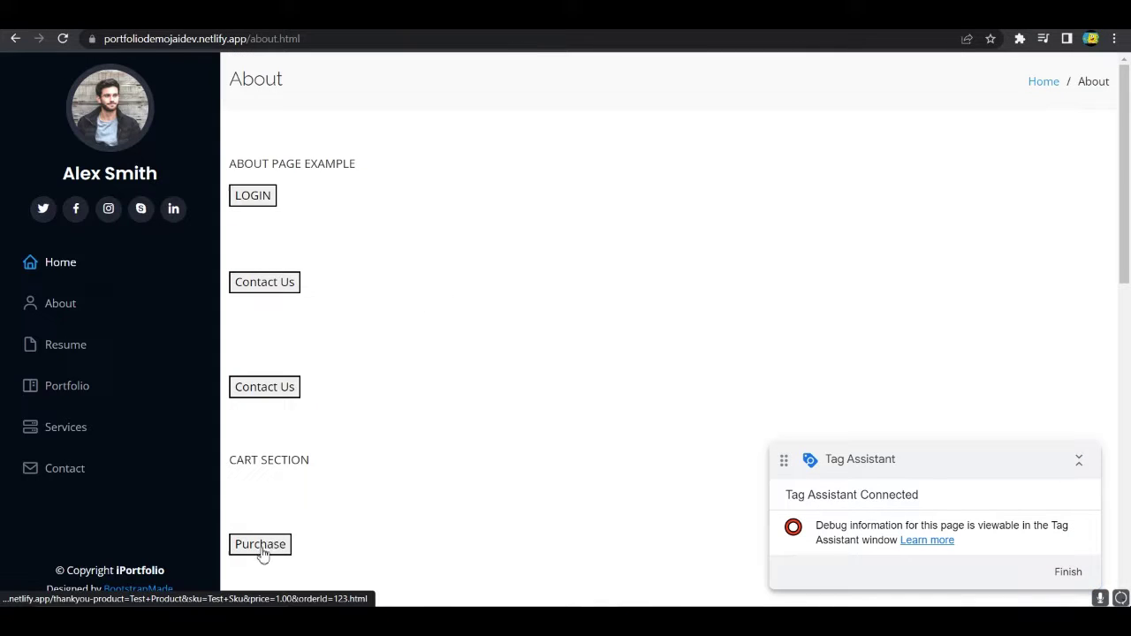
Inspect the HTML of the Purchase button in the About page's cart section, then close the developer tools.
right_click(267, 552)
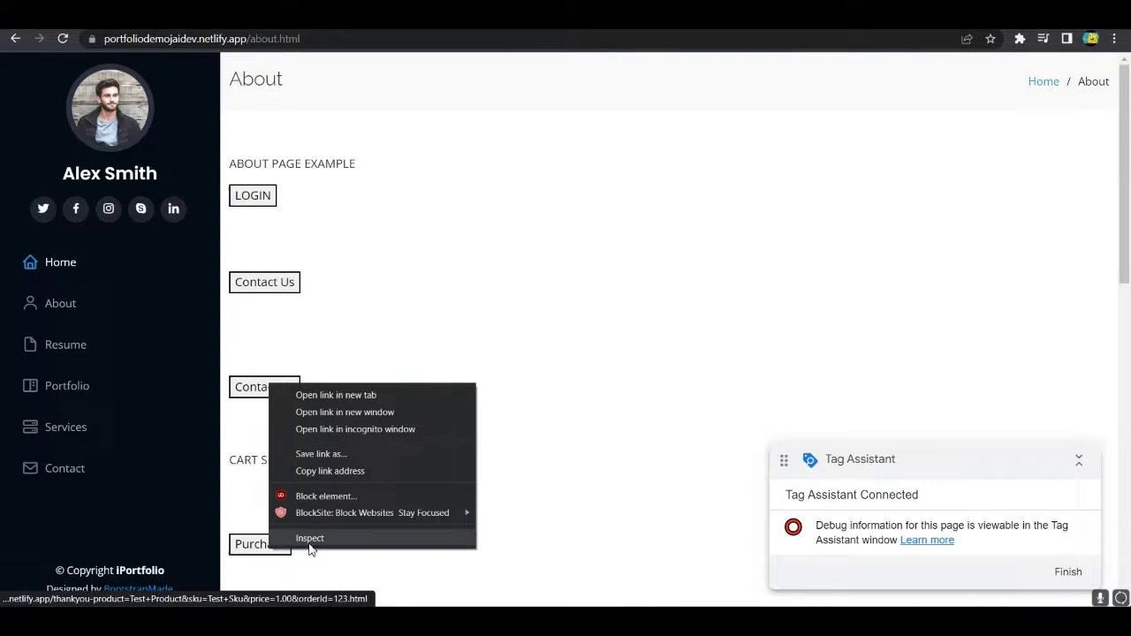
left_click(308, 543)
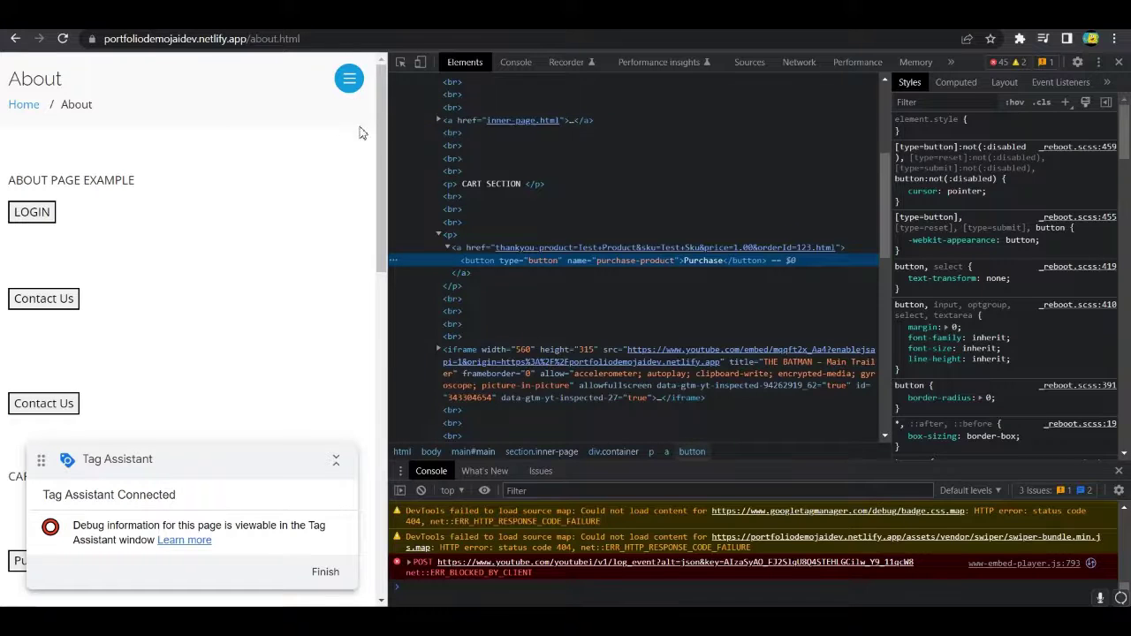
key("F12")
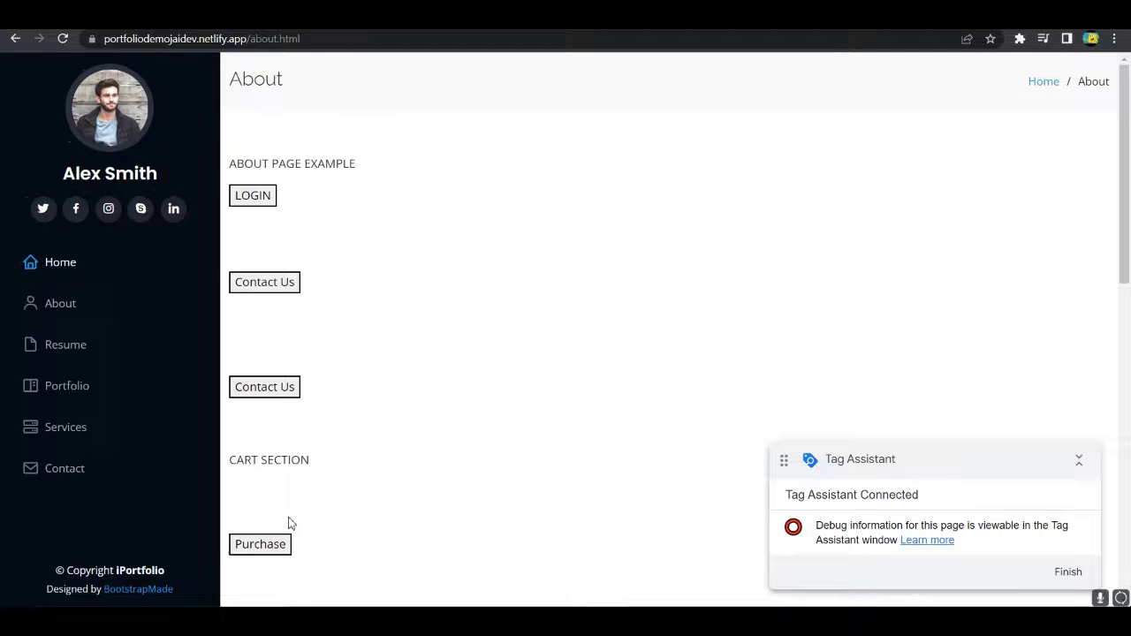
Activate the Purchase button on the About page and return to the Tag Assistant debug view.
left_click(282, 545)
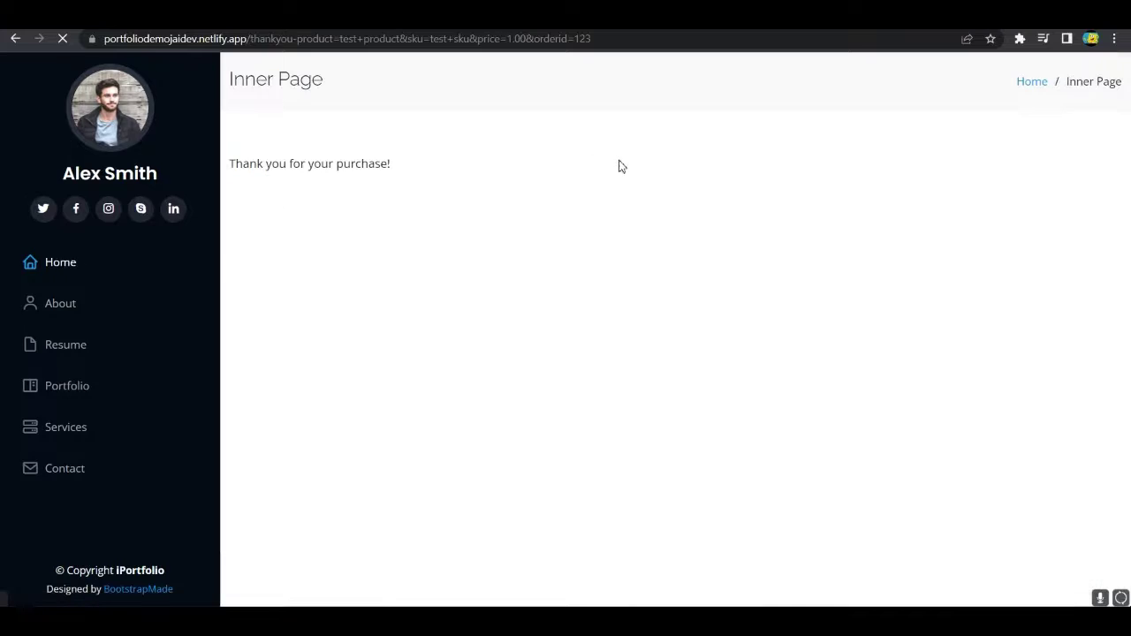
key("alt+Tab")
left_click(566, 331)
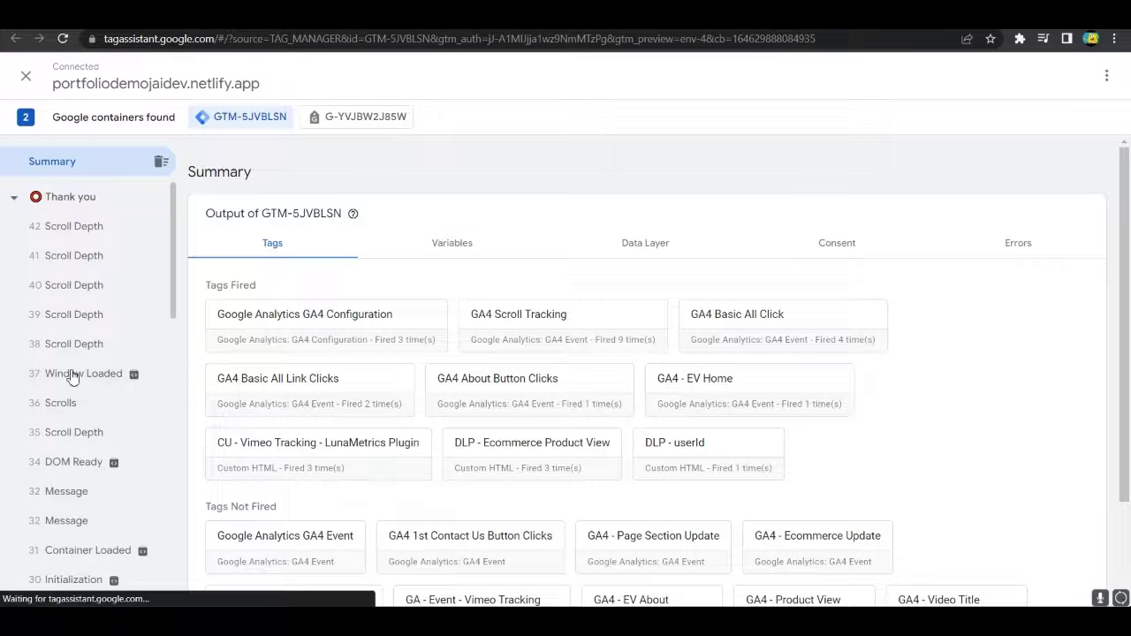
Examine the variables of the About page's latest Link Click event, including Click Element and Click Text.
left_click(67, 300)
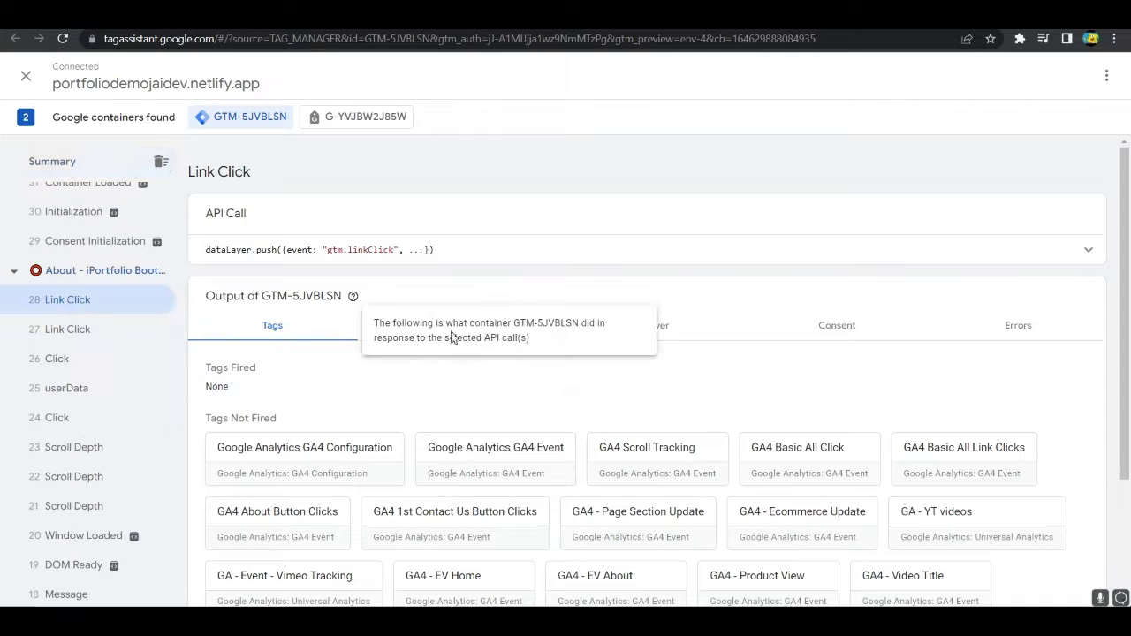
left_click(451, 338)
scroll(530, 404, "down", 5)
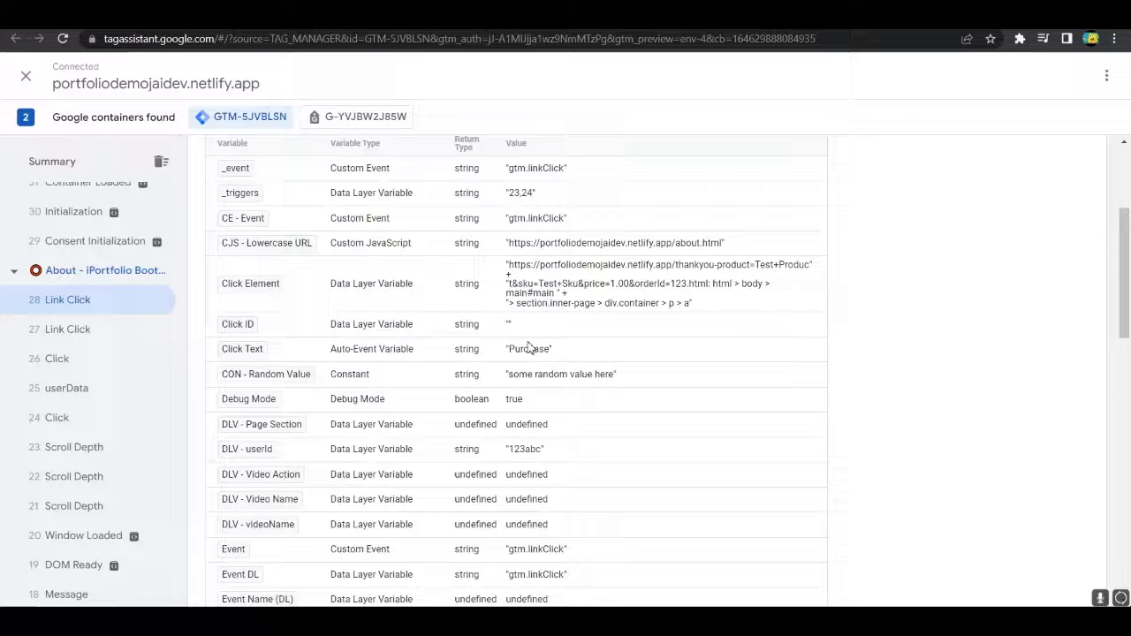
scroll(536, 347, "down", 1)
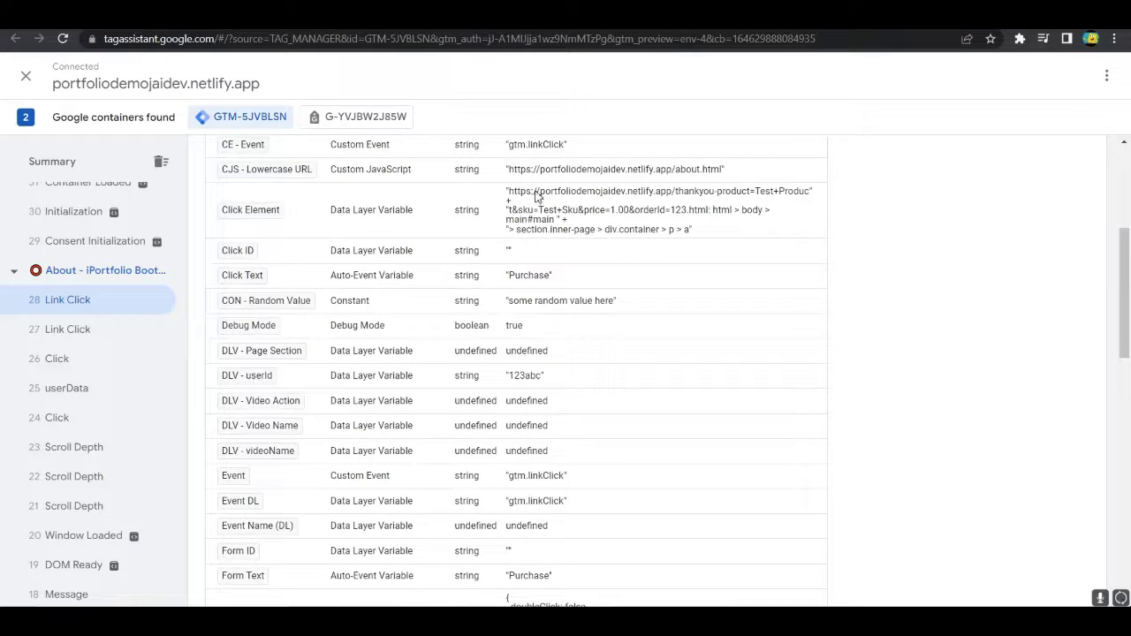
Return to the portfolio site's About page and inspect the HTML of the cart section's Purchase button to find its name attribute.
scroll(682, 237, "up", 2)
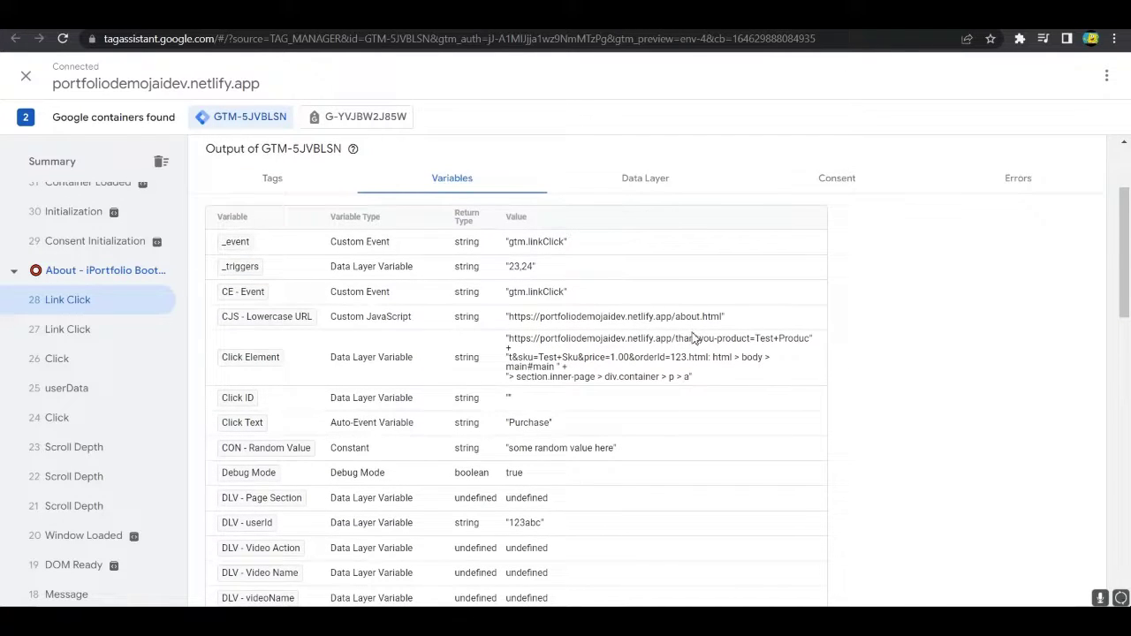
scroll(574, 283, "down", 1)
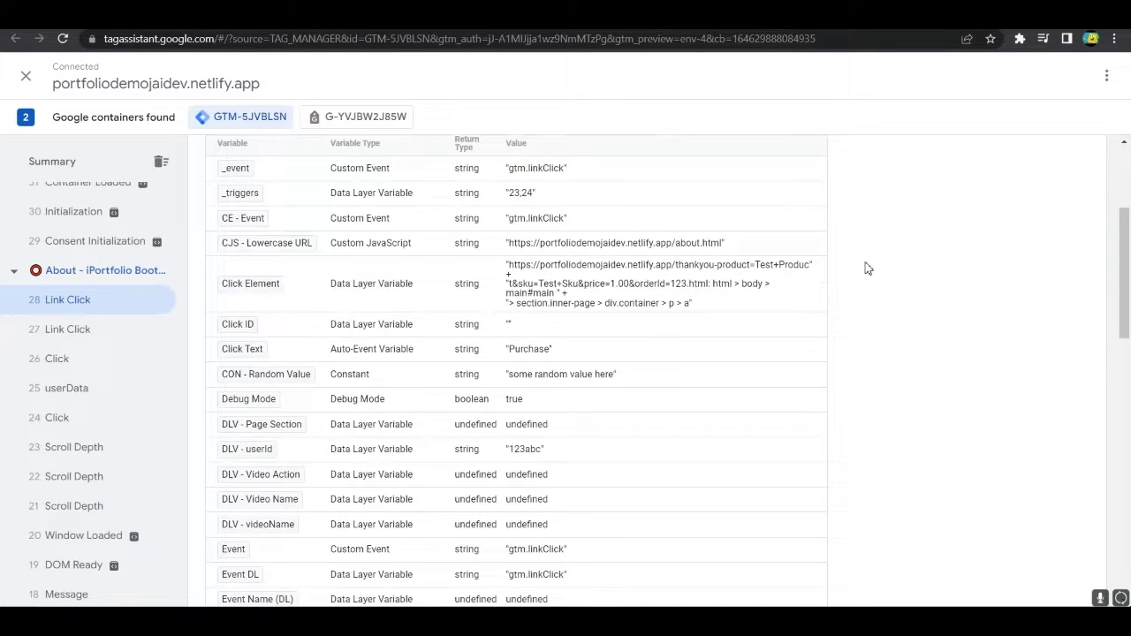
key("alt+Tab")
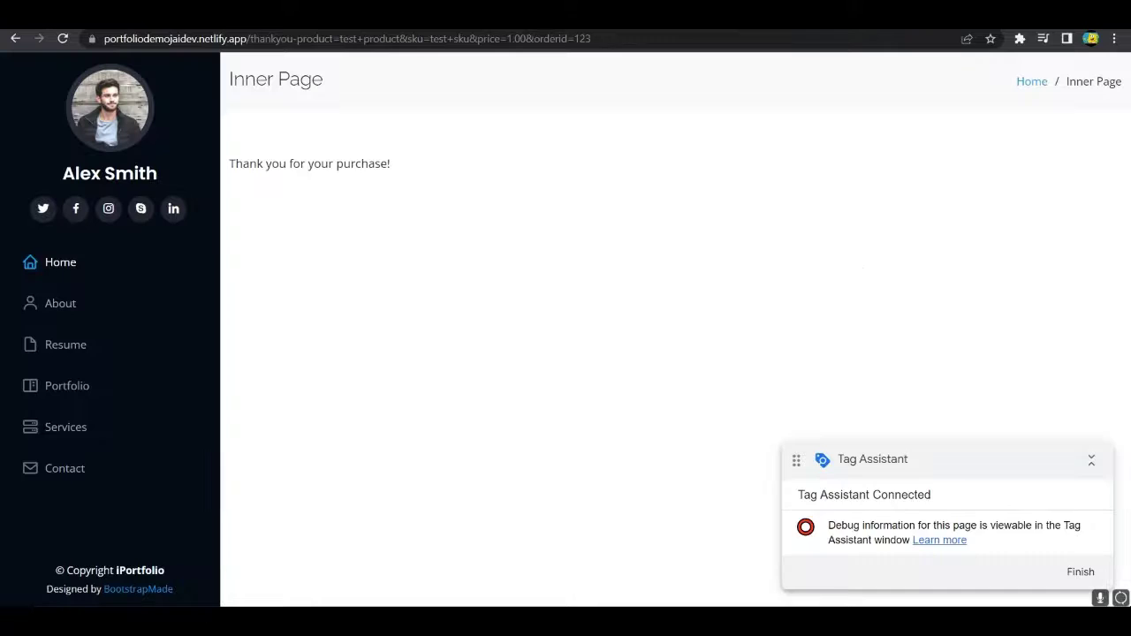
left_click(15, 38)
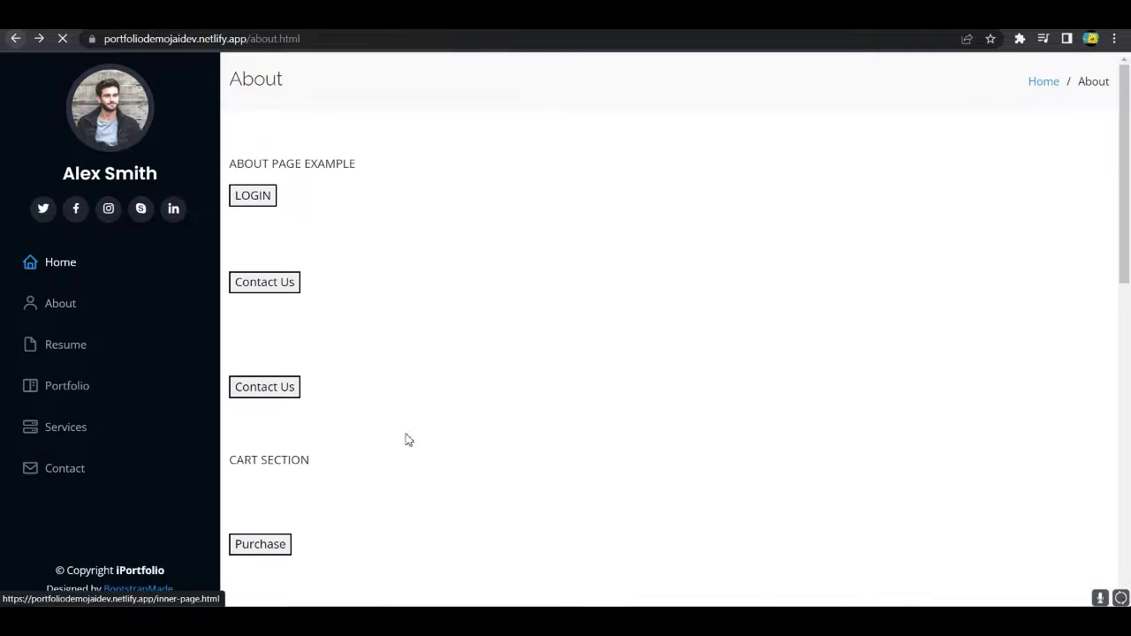
right_click(261, 549)
left_click(333, 537)
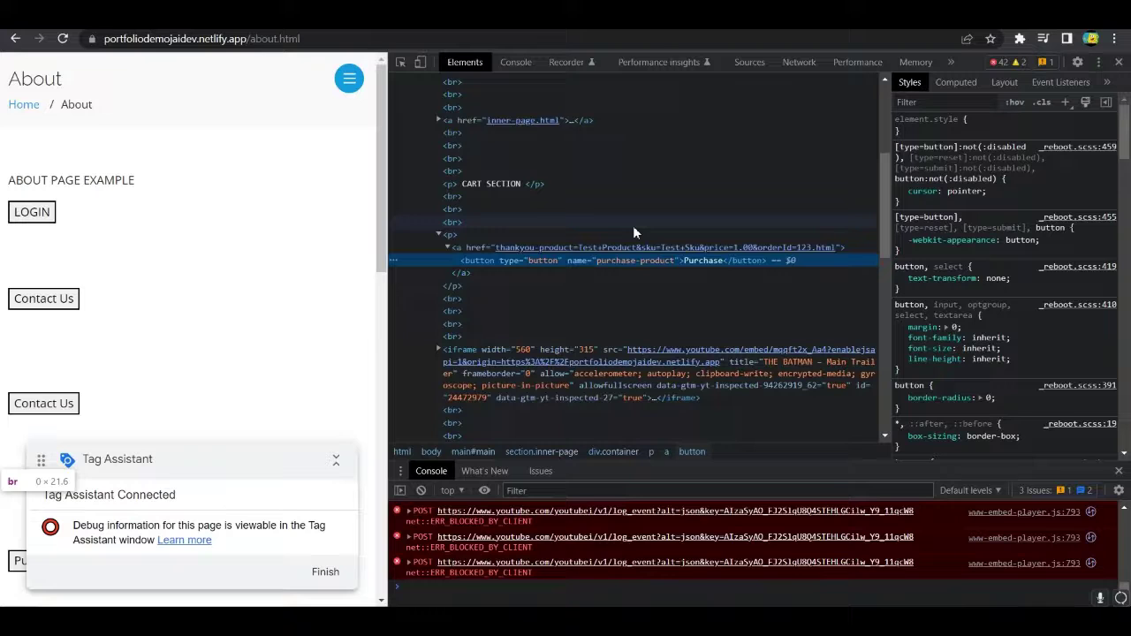
Switch to Google Tag Manager and start a new user-defined variable of type Auto-Event Variable.
key("ctrl+Tab")
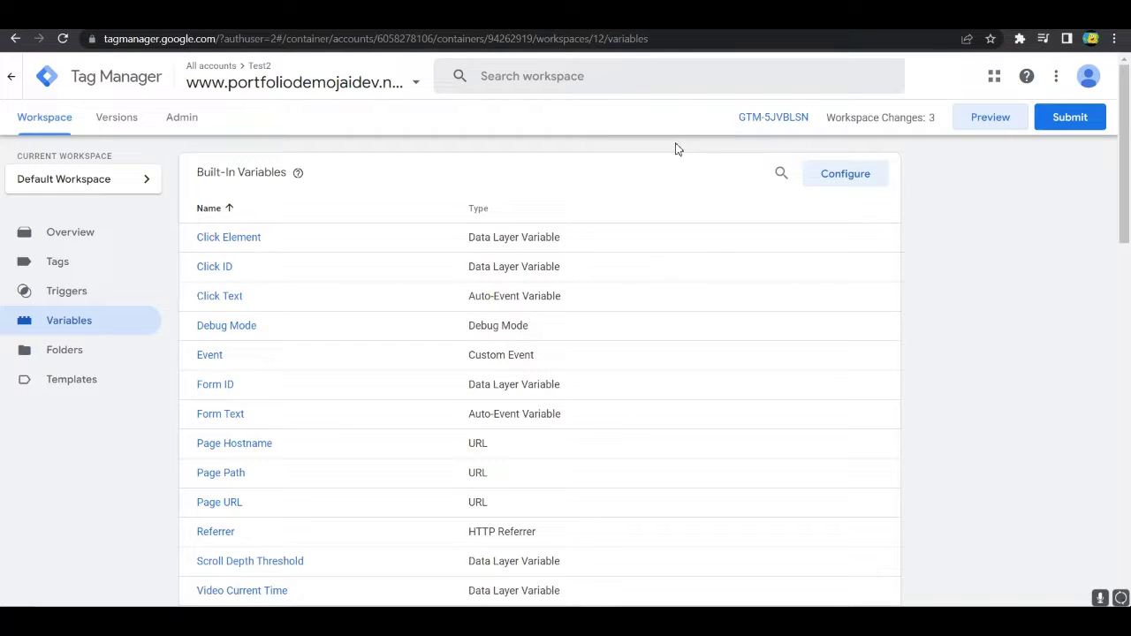
scroll(692, 176, "down", 7)
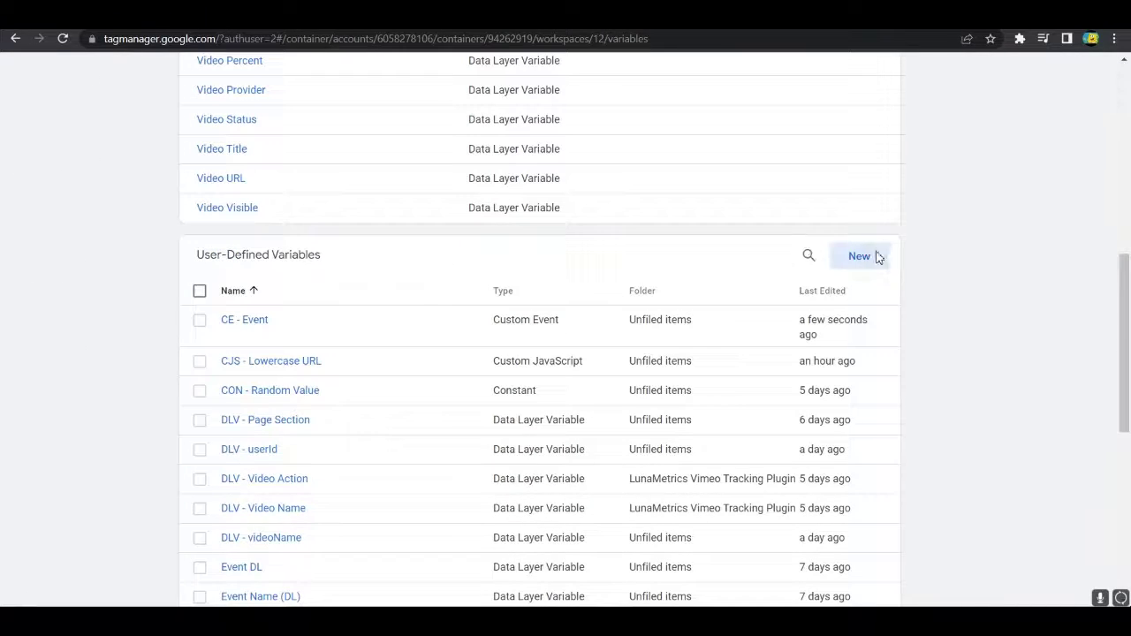
left_click(878, 256)
left_click(508, 238)
scroll(928, 371, "down", 2)
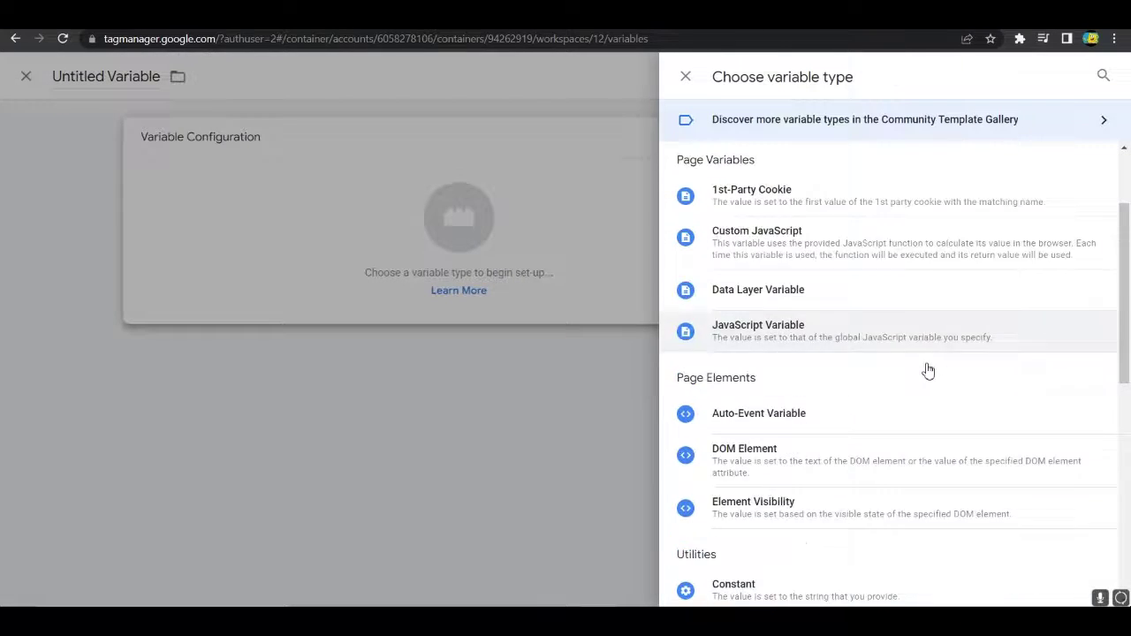
left_click(796, 324)
Configure the auto-event variable to read an Element Attribute with the attribute name "name".
left_click(450, 288)
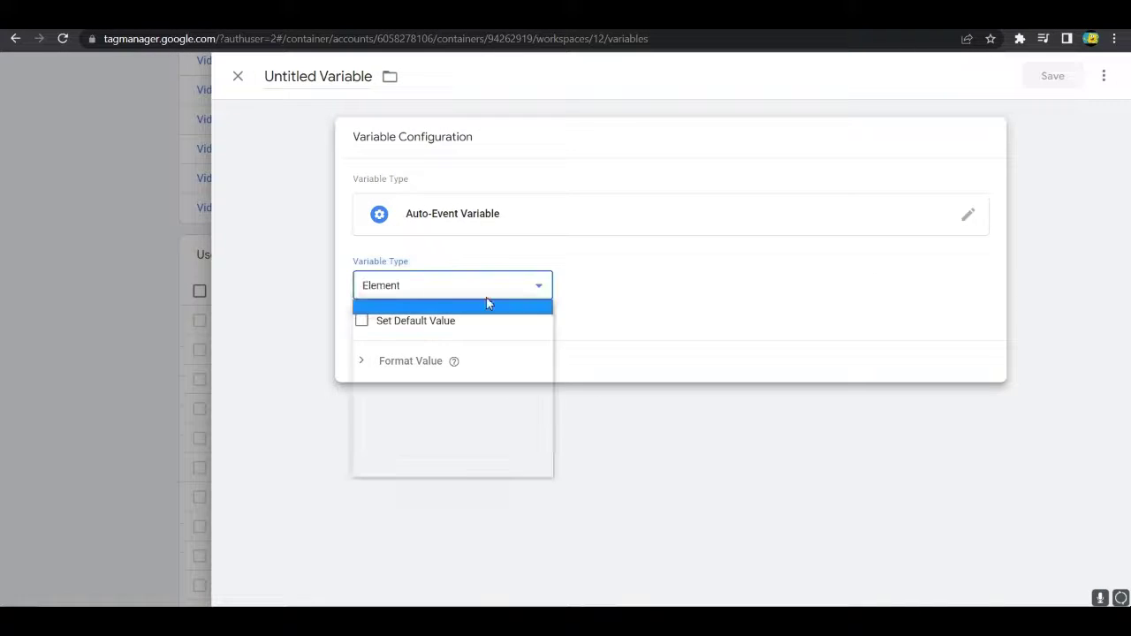
left_click(409, 339)
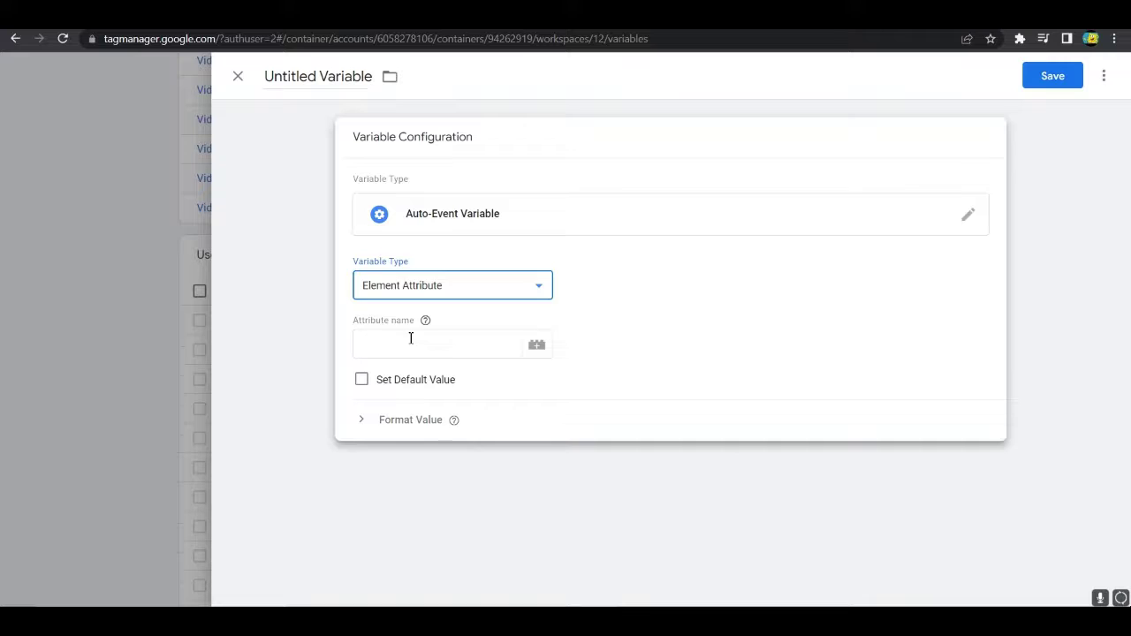
left_click(424, 345)
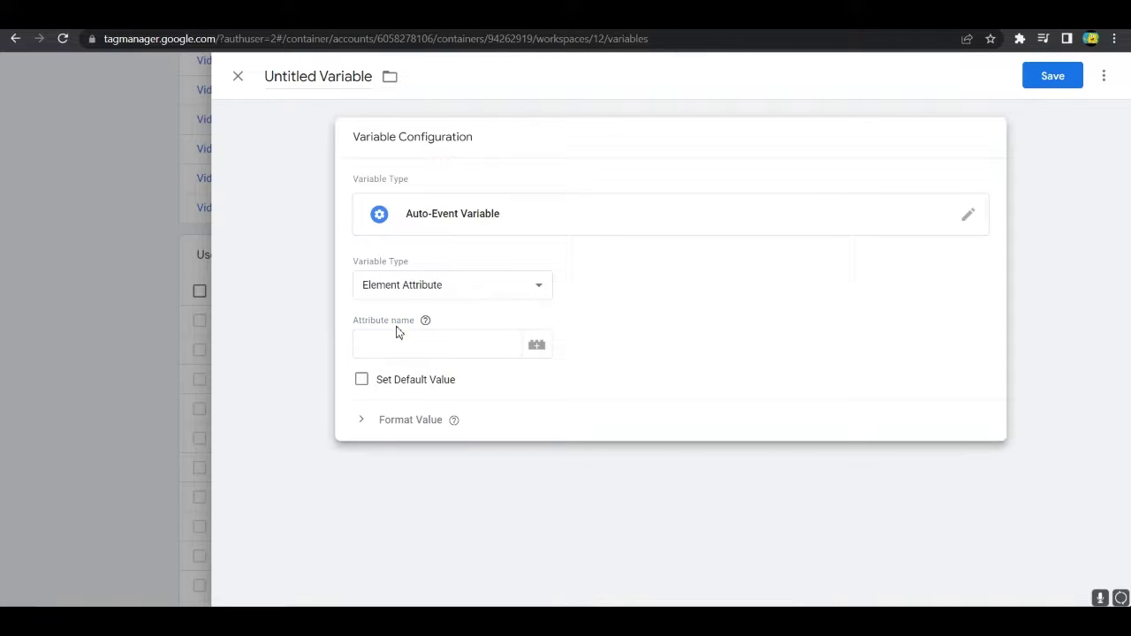
left_click(442, 344)
type("name")
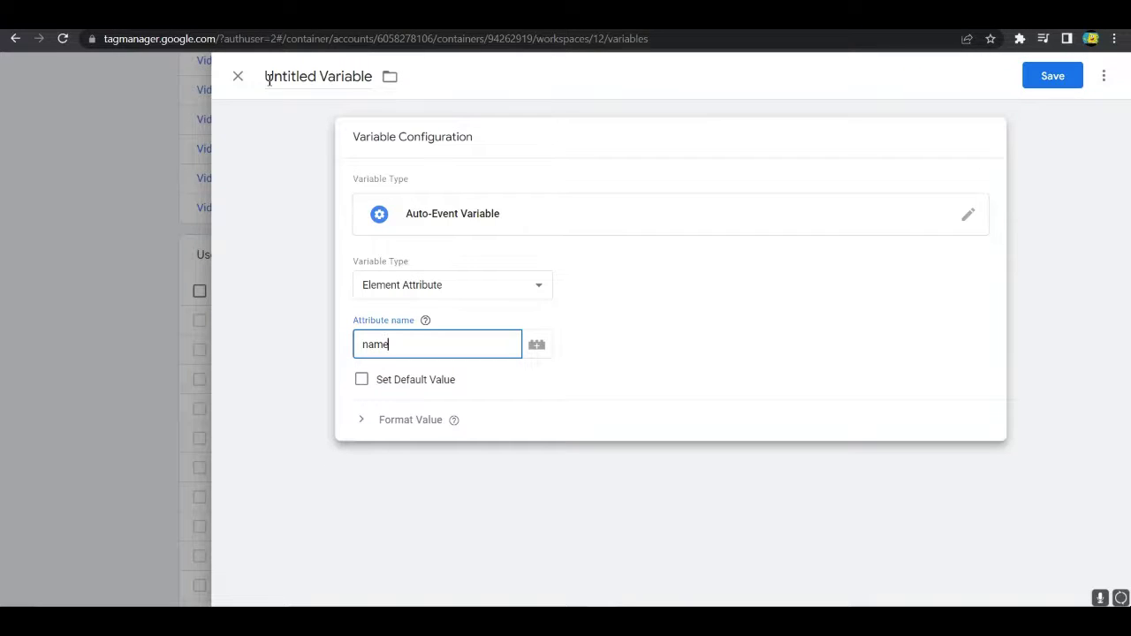
Name the variable "AEV - name" and save it.
left_click_drag(269, 78, 365, 78)
key("BackSpace")
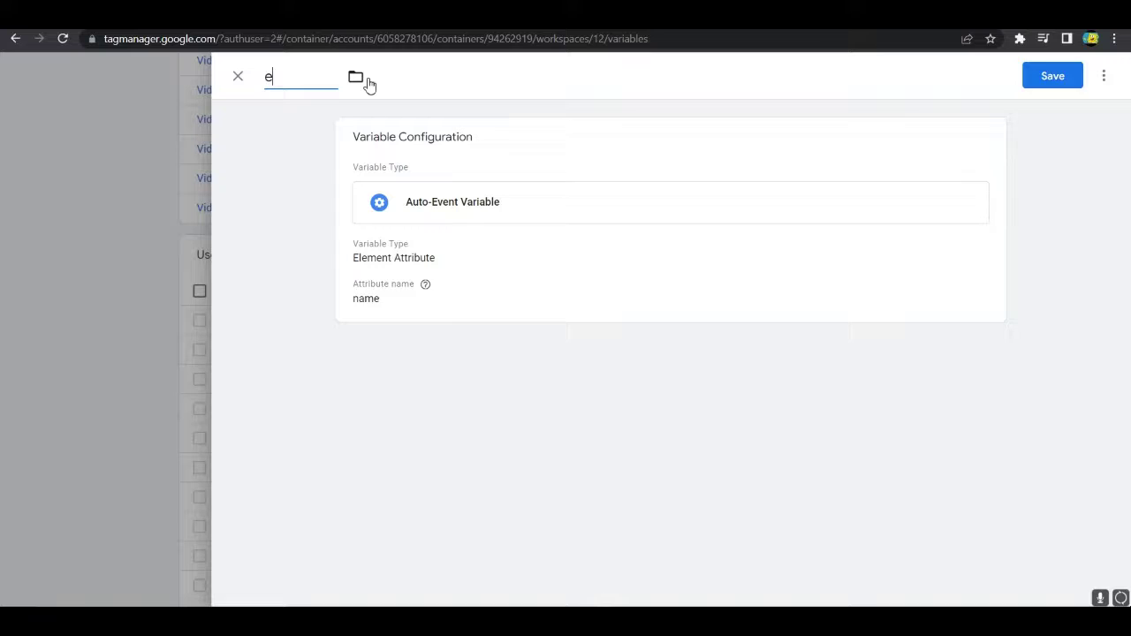
key("Delete")
type("EV")
key("BackSpace")
key("BackSpace")
type("AEV - name")
left_click(1053, 76)
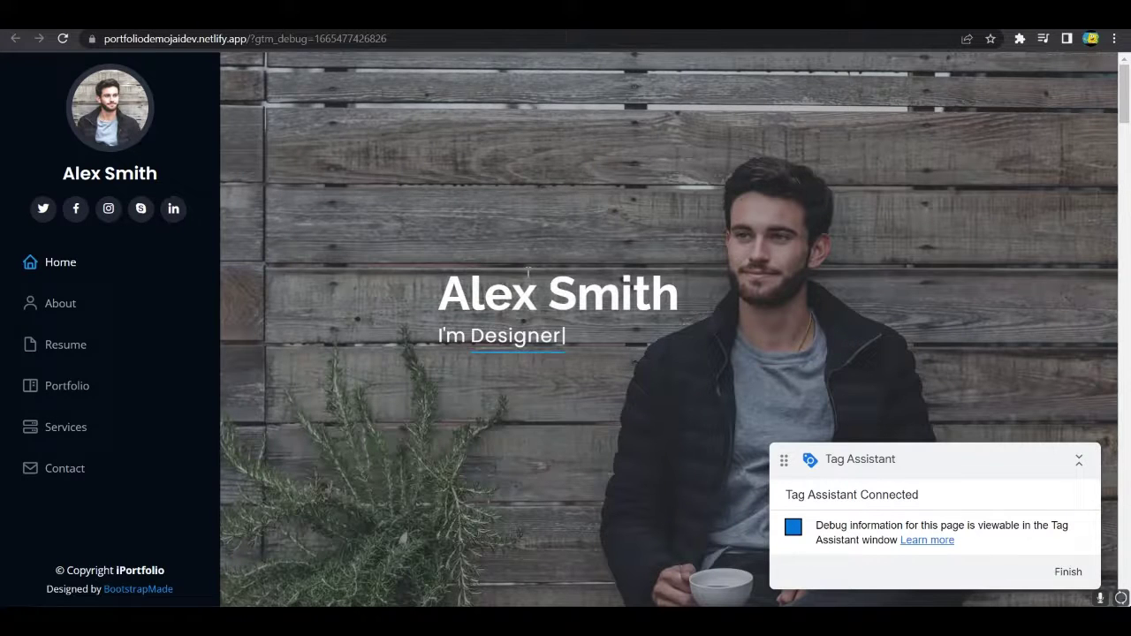
Open the previewed site's About page, activate its Purchase button, and go back to the Tag Assistant debug view.
left_click(55, 302)
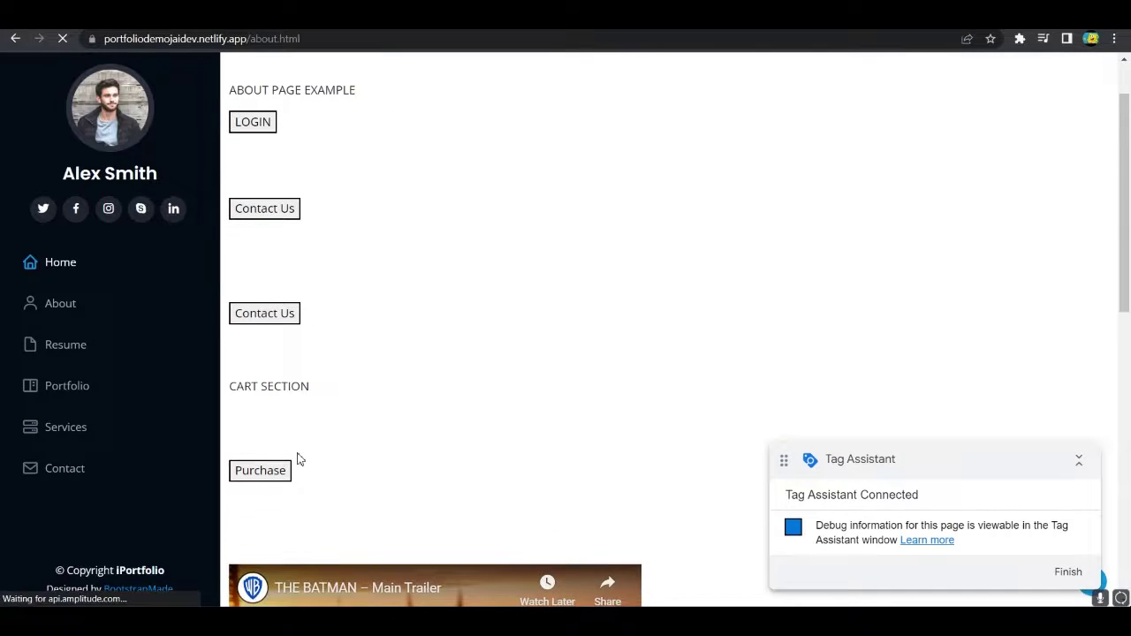
left_click(274, 476)
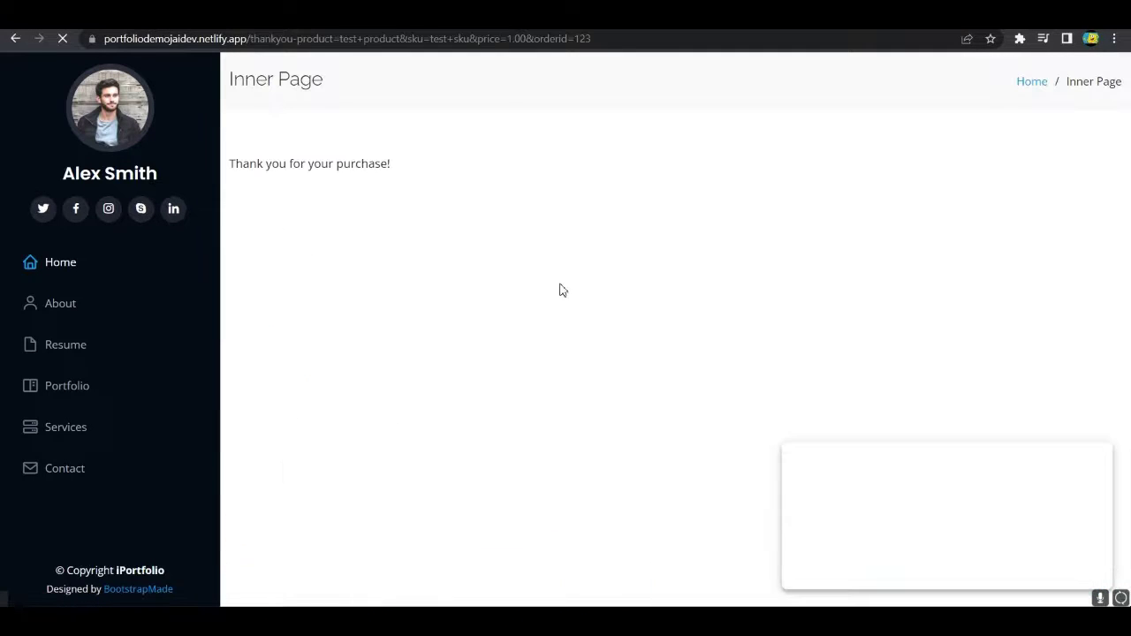
key("alt+Tab")
left_click(564, 332)
Examine the value of the AEV - name variable for the About page's Click event.
scroll(93, 393, "down", 3)
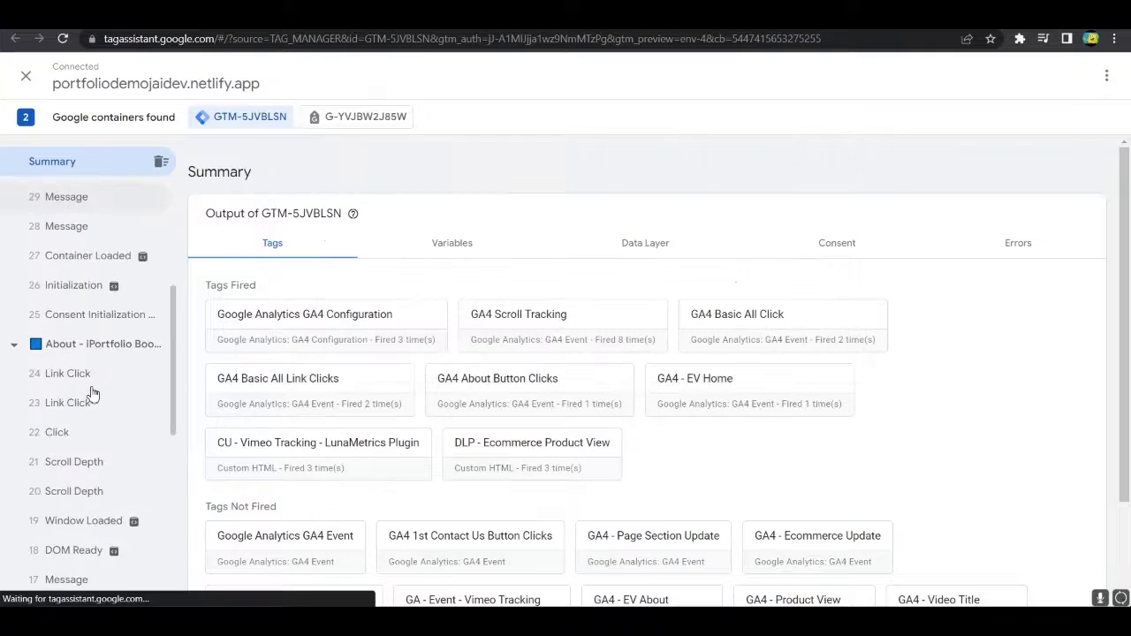
left_click(84, 433)
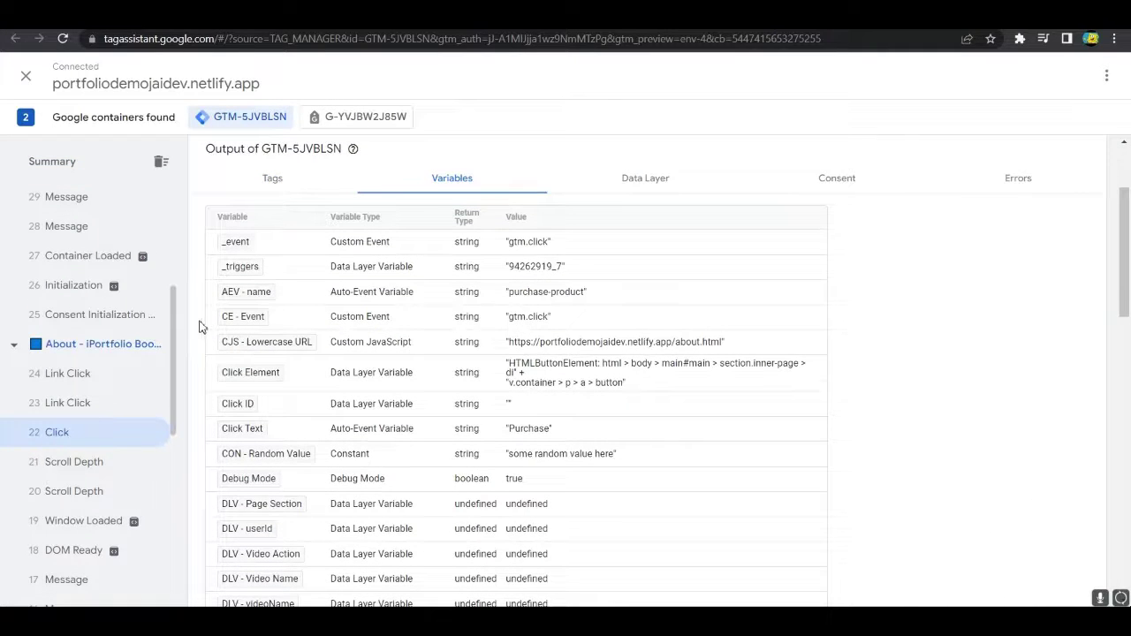
left_click_drag(511, 303, 584, 299)
left_click(584, 299)
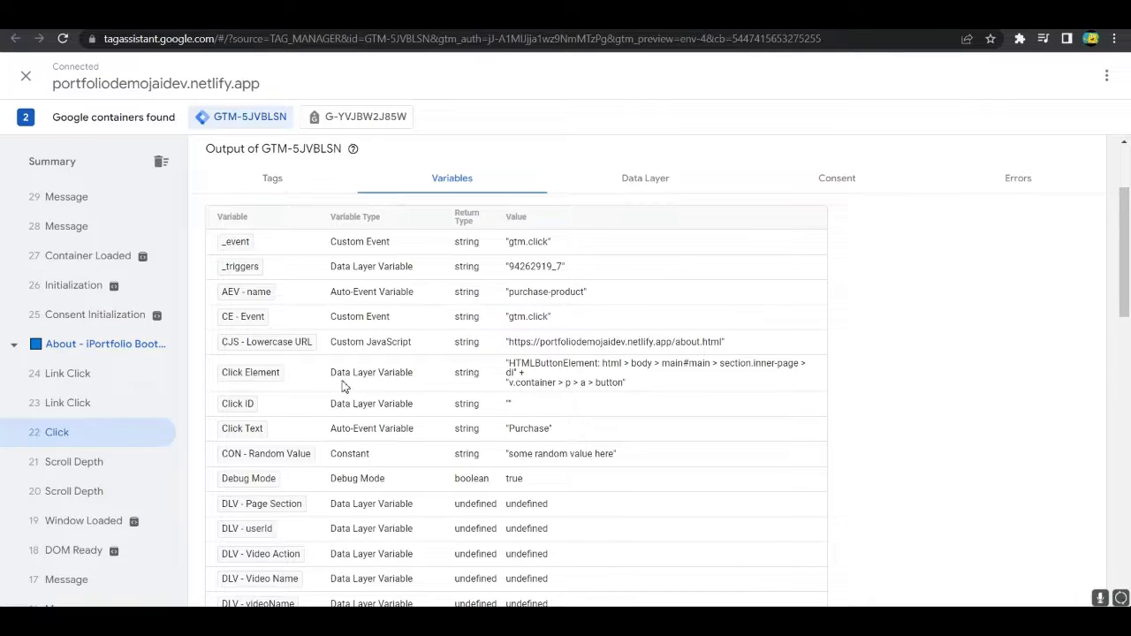
Inspect the About page's Purchase button again and compare its name attribute with the AEV - name value in Tag Assistant.
key("alt+Tab")
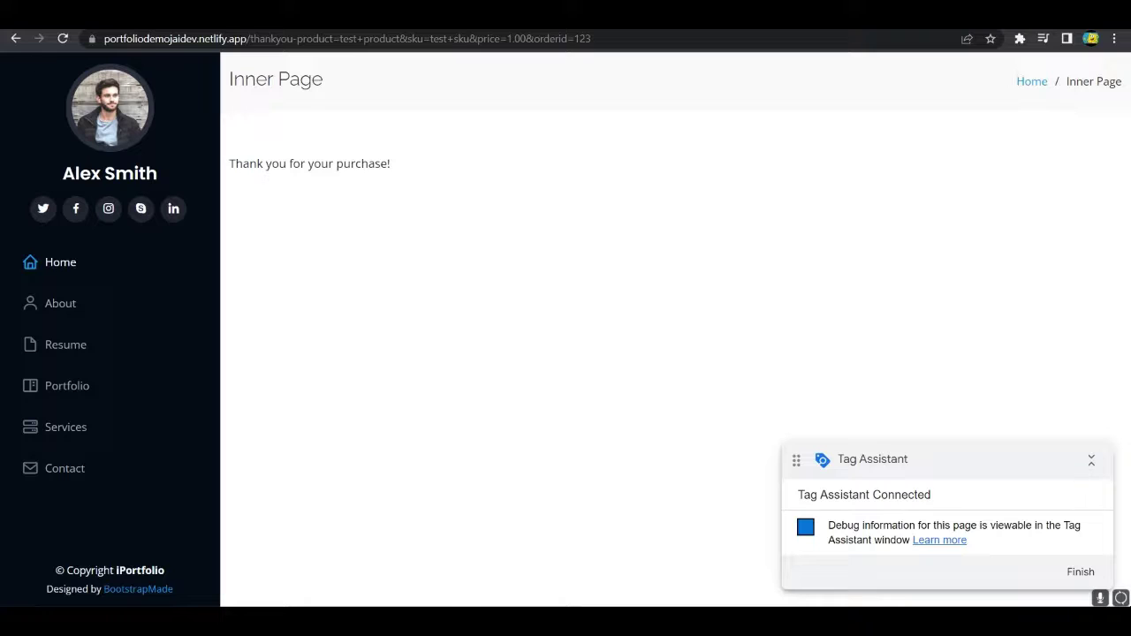
left_click(16, 39)
right_click(270, 475)
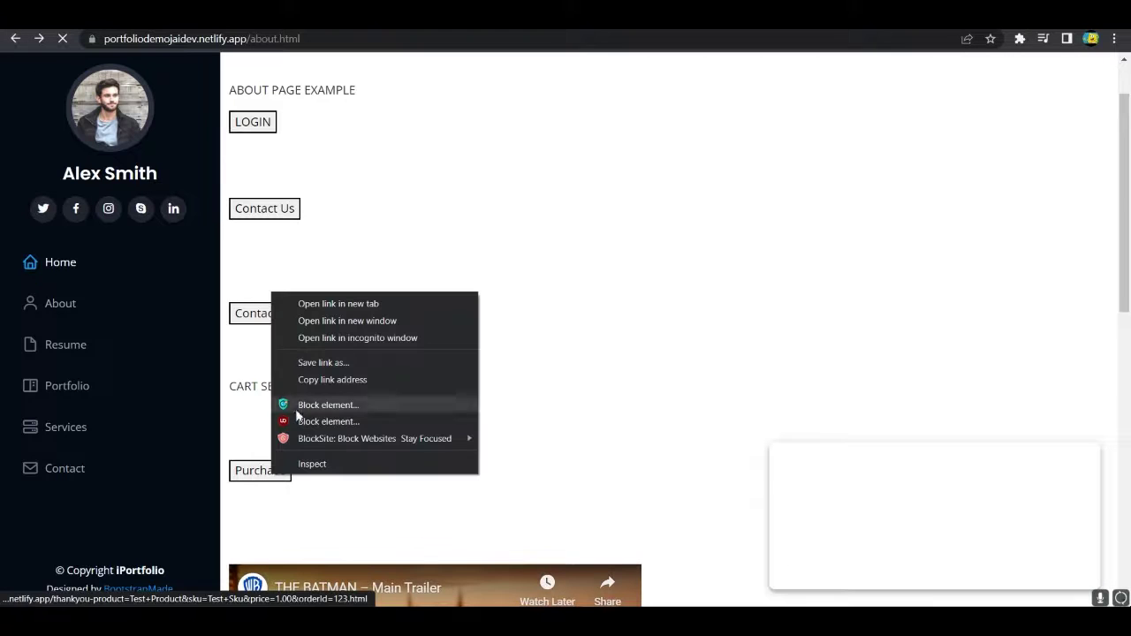
left_click(301, 464)
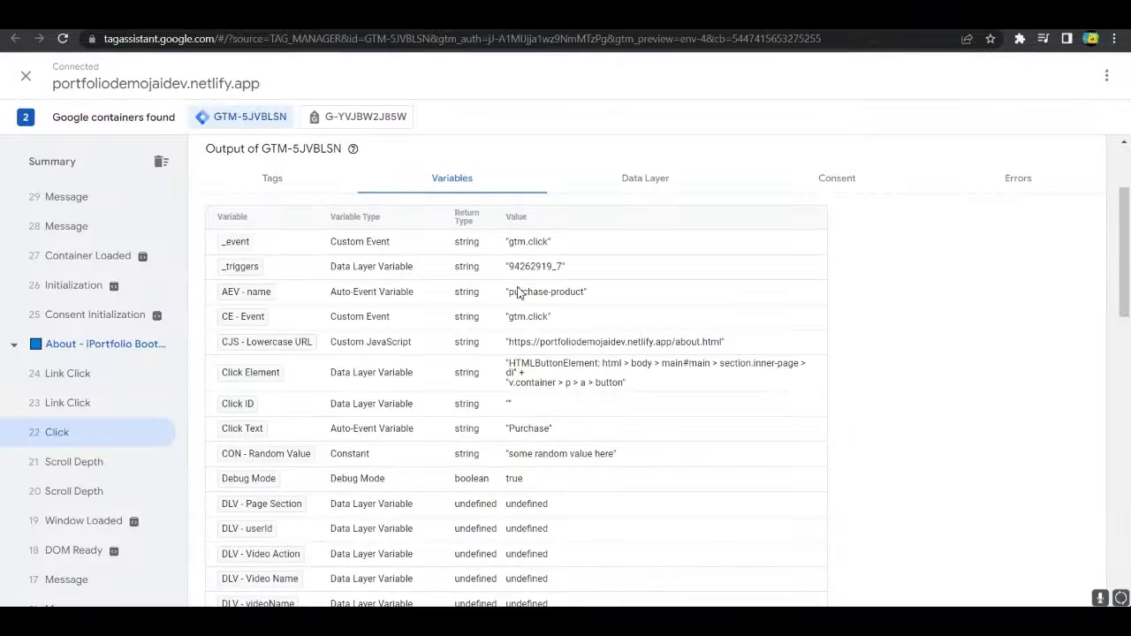
left_click_drag(511, 294, 601, 299)
left_click(601, 299)
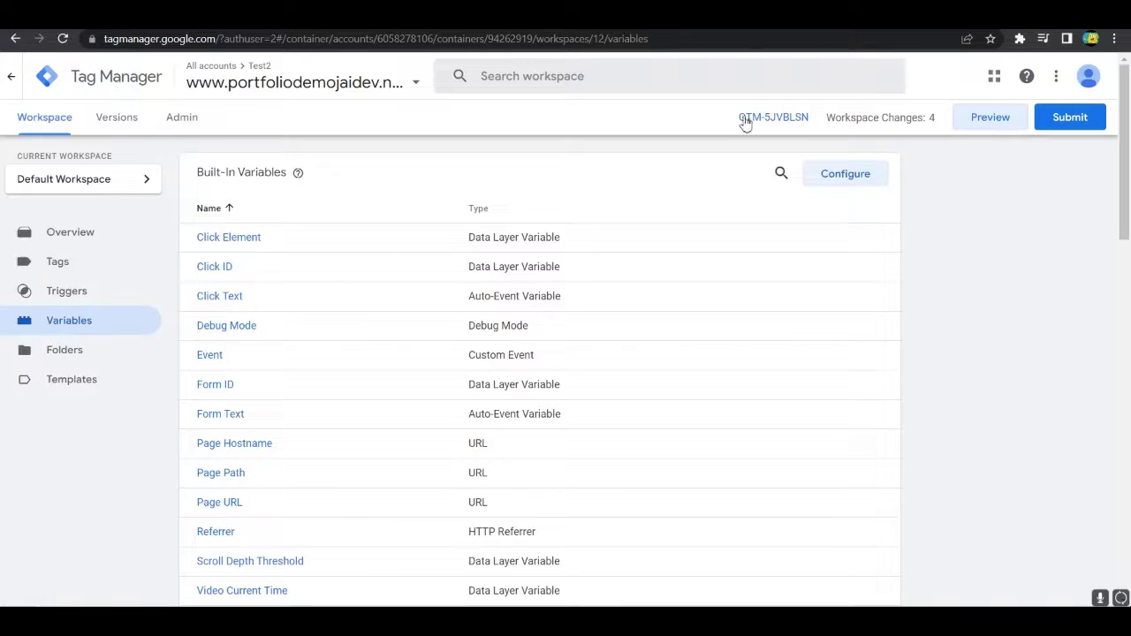
left_click(584, 13)
key("alt+Tab")
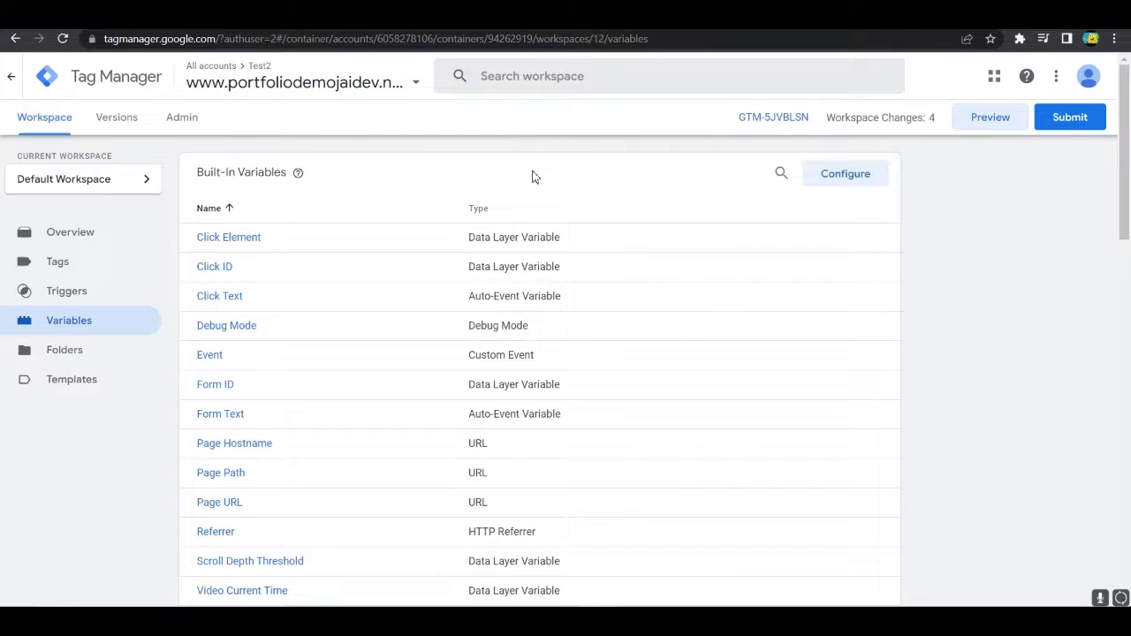
scroll(654, 278, "down", 5)
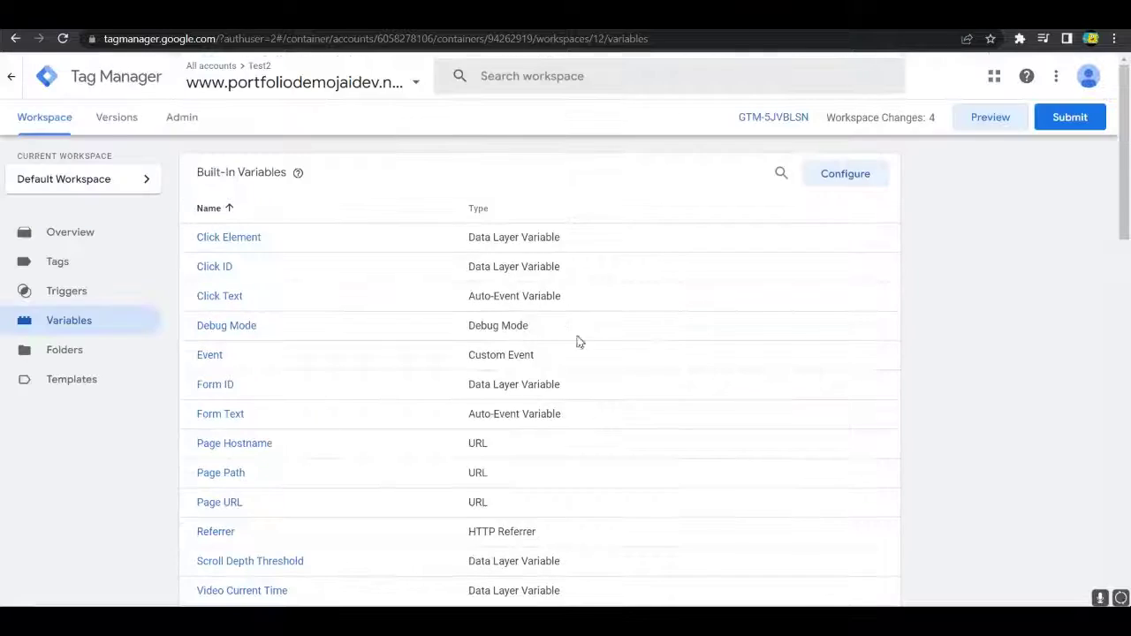
scroll(575, 341, "down", 6)
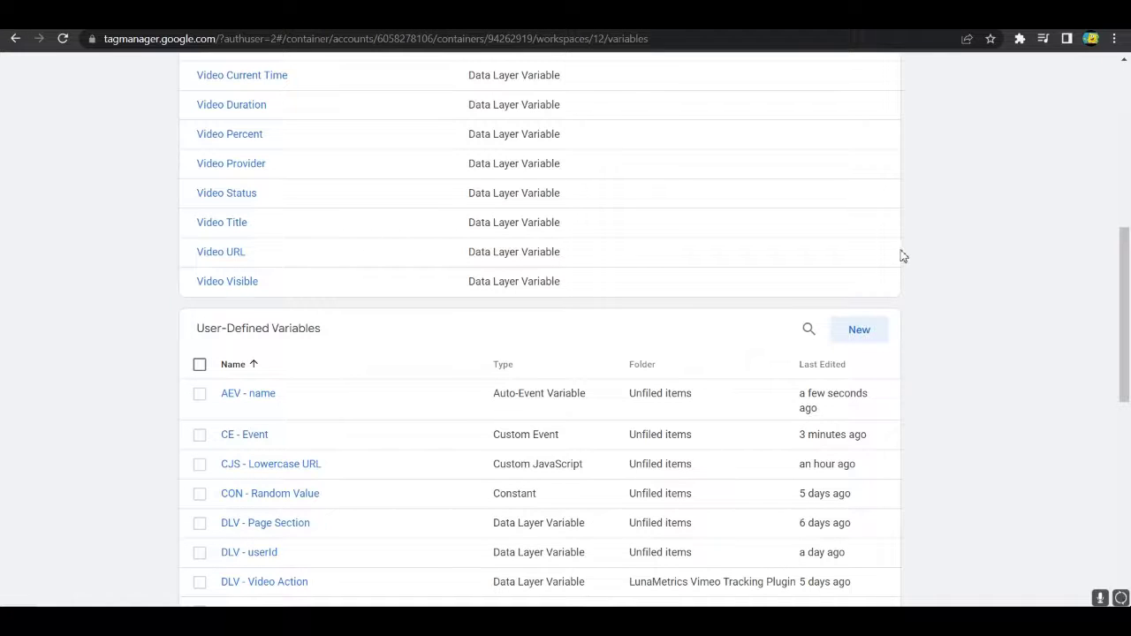
scroll(901, 257, "up", 6)
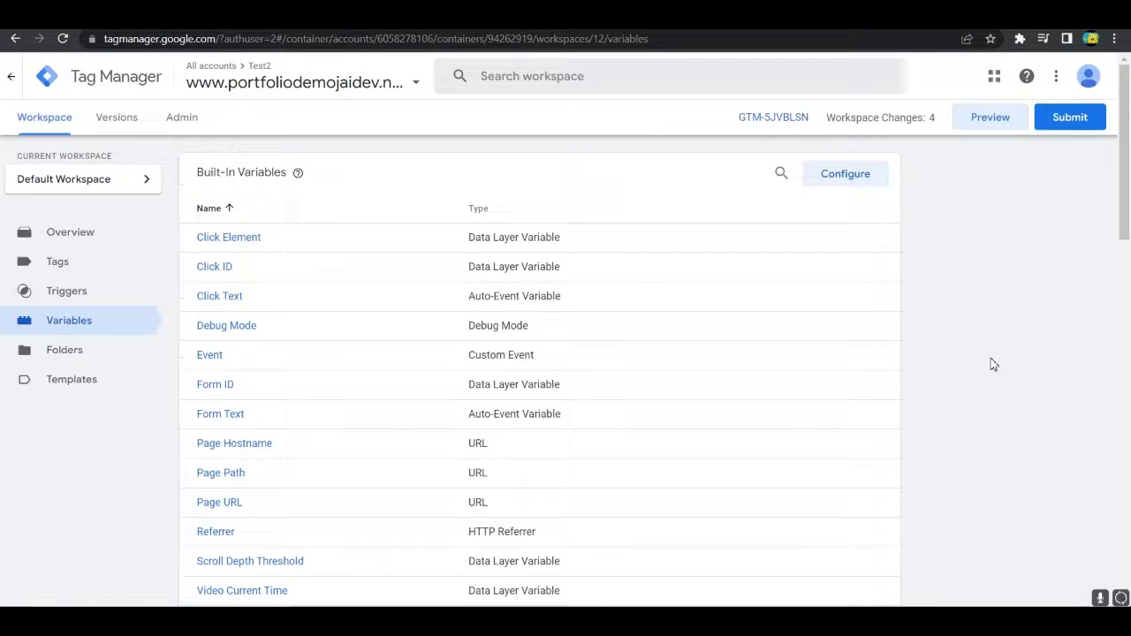